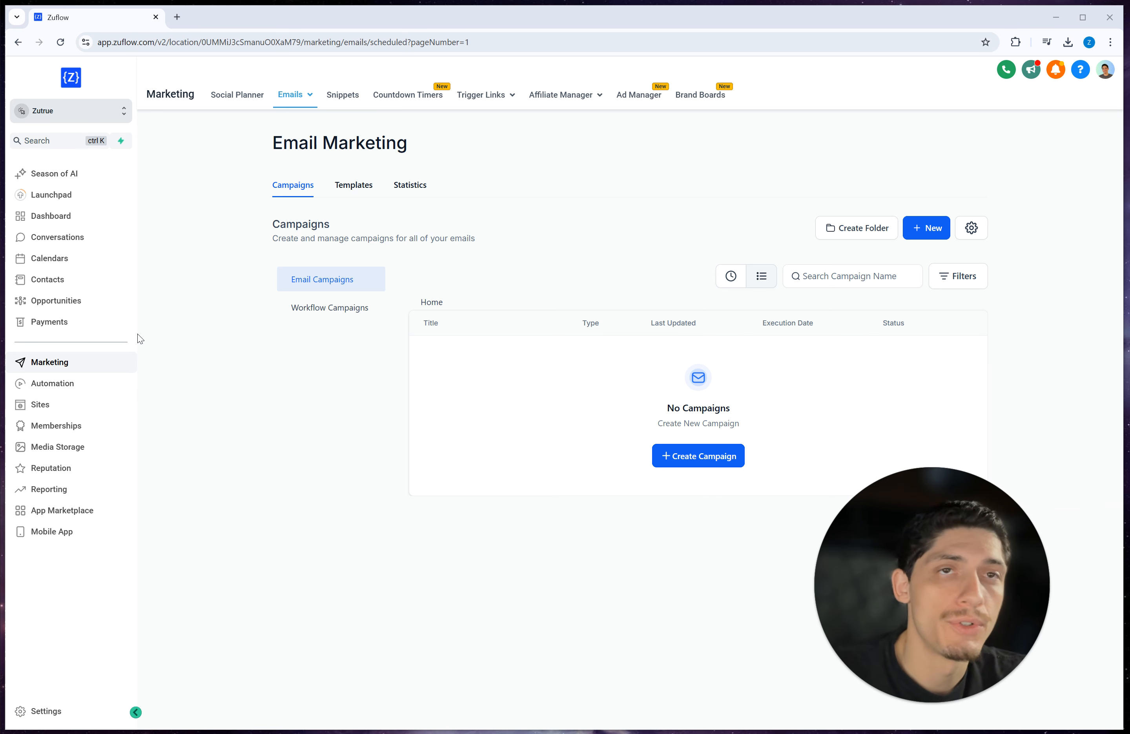
Step: Go to Settings > Email Services > Dedicated Domain And IP to view lc.zutrue.com on its shared IP
left_click(40, 712)
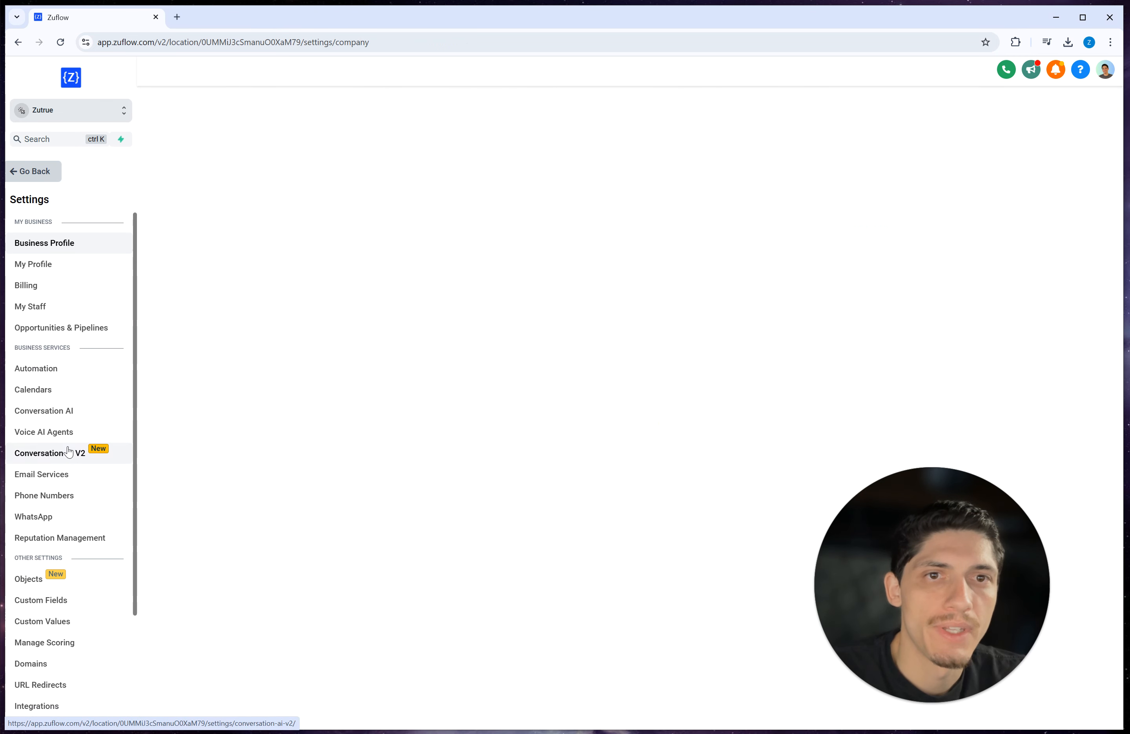
left_click(53, 481)
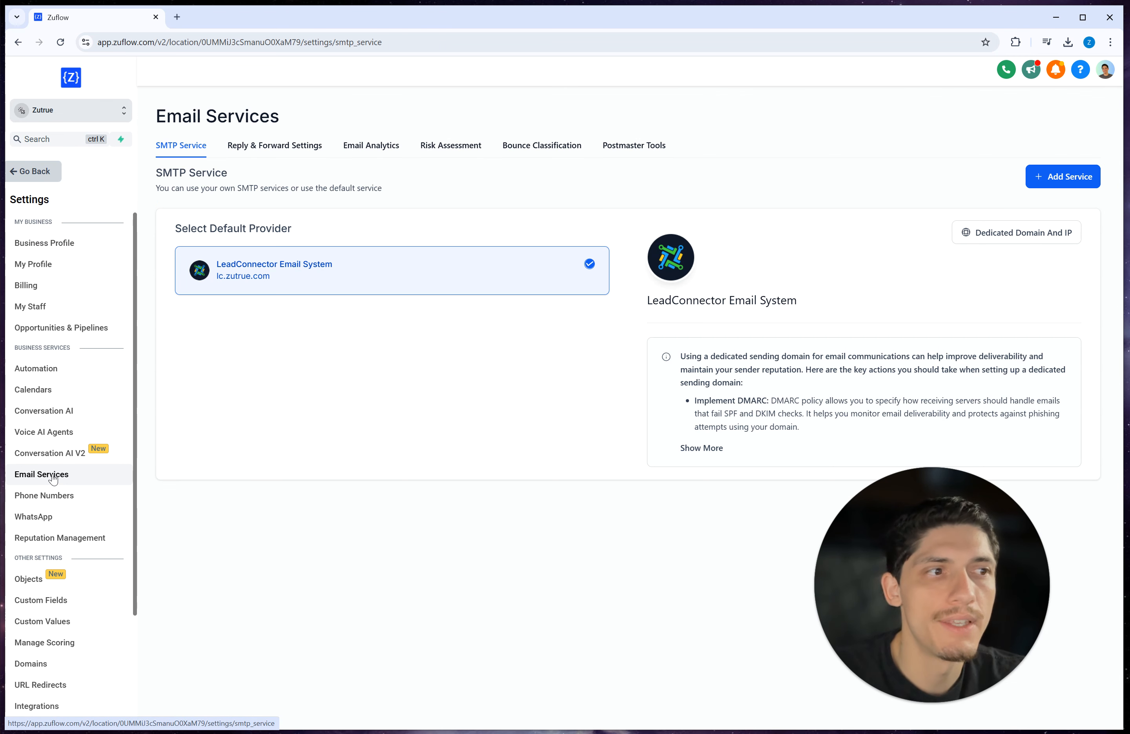
left_click(1044, 236)
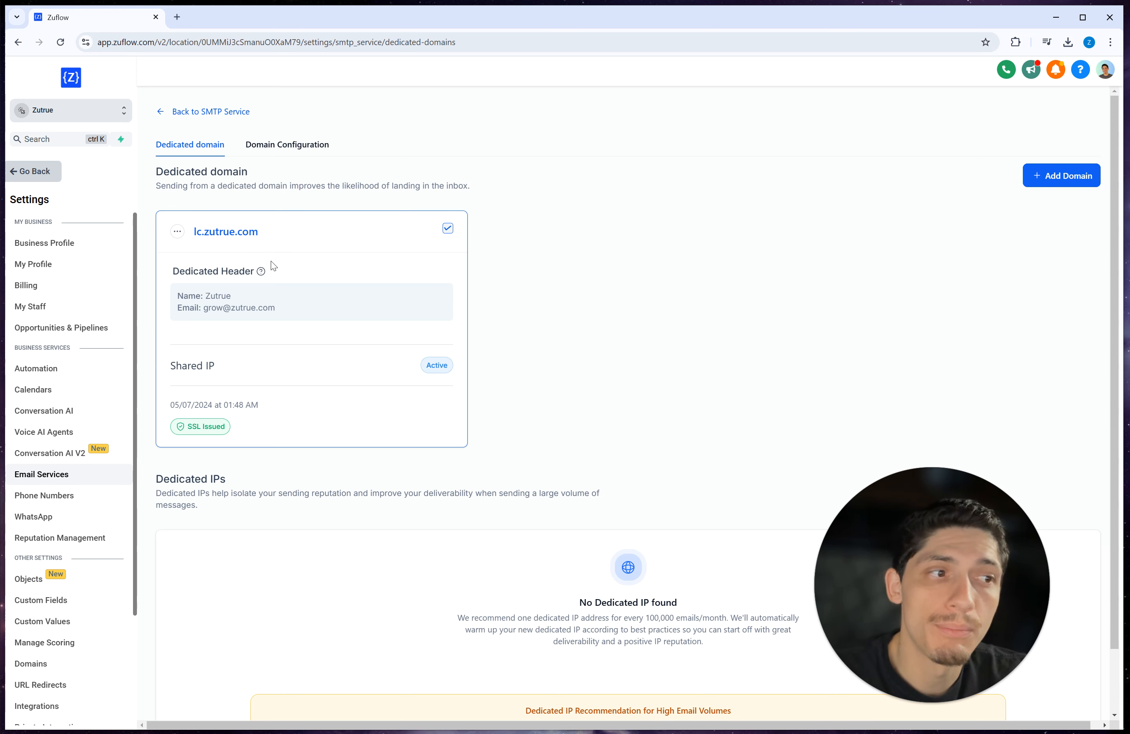
left_click_drag(259, 232, 199, 232)
left_click(301, 242)
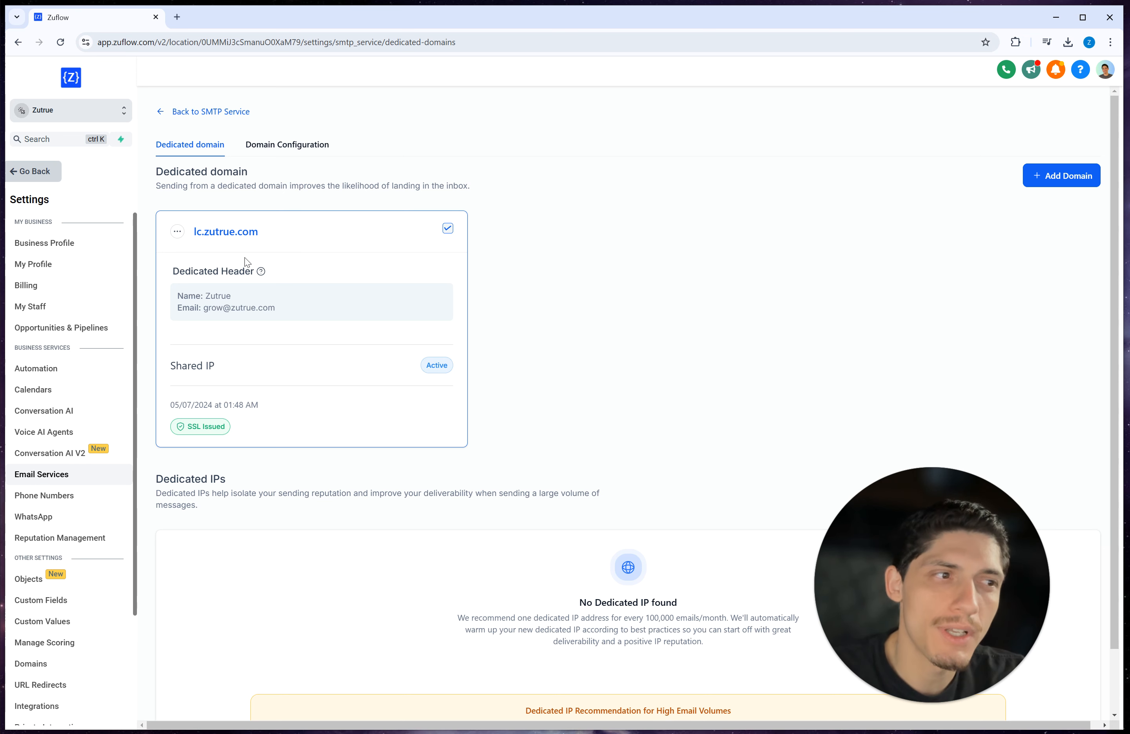
left_click(178, 233)
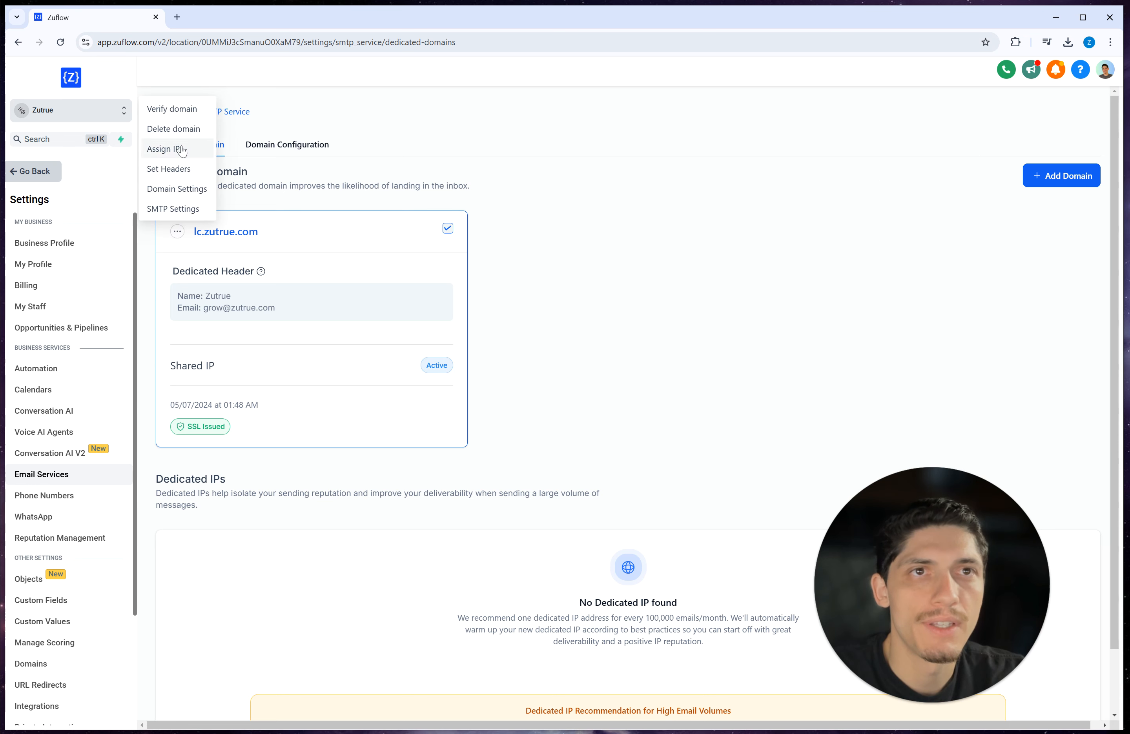
left_click(179, 110)
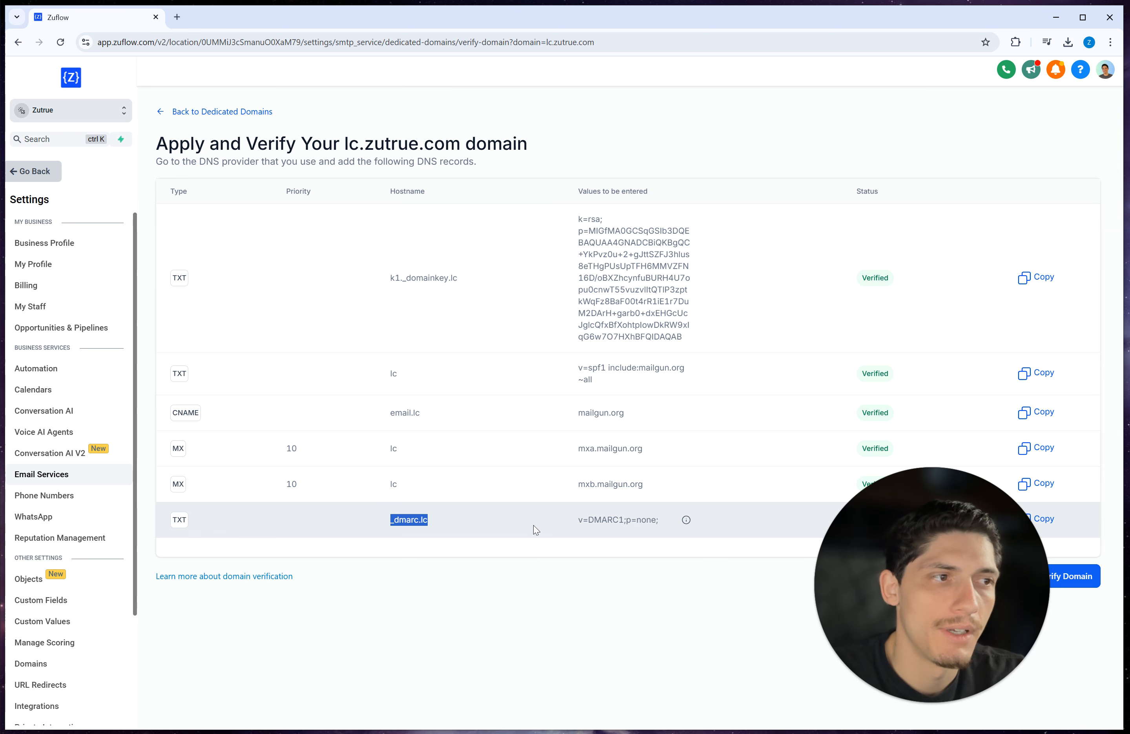
left_click_drag(933, 549, 985, 571)
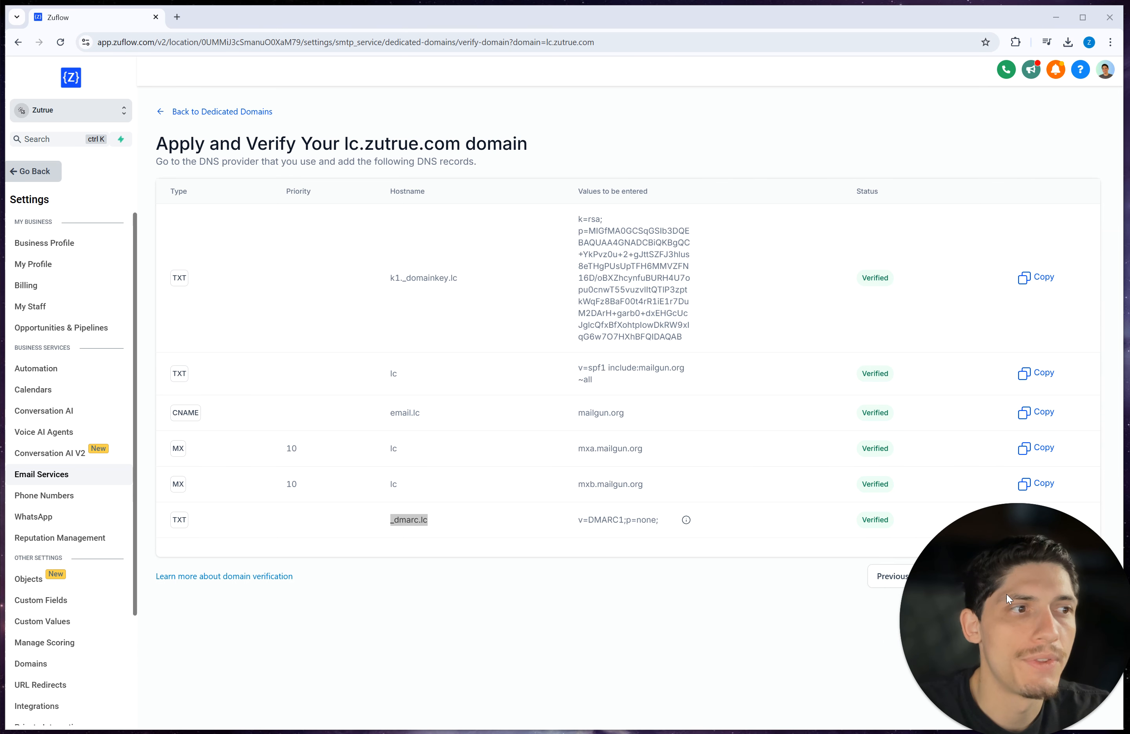
left_click(201, 113)
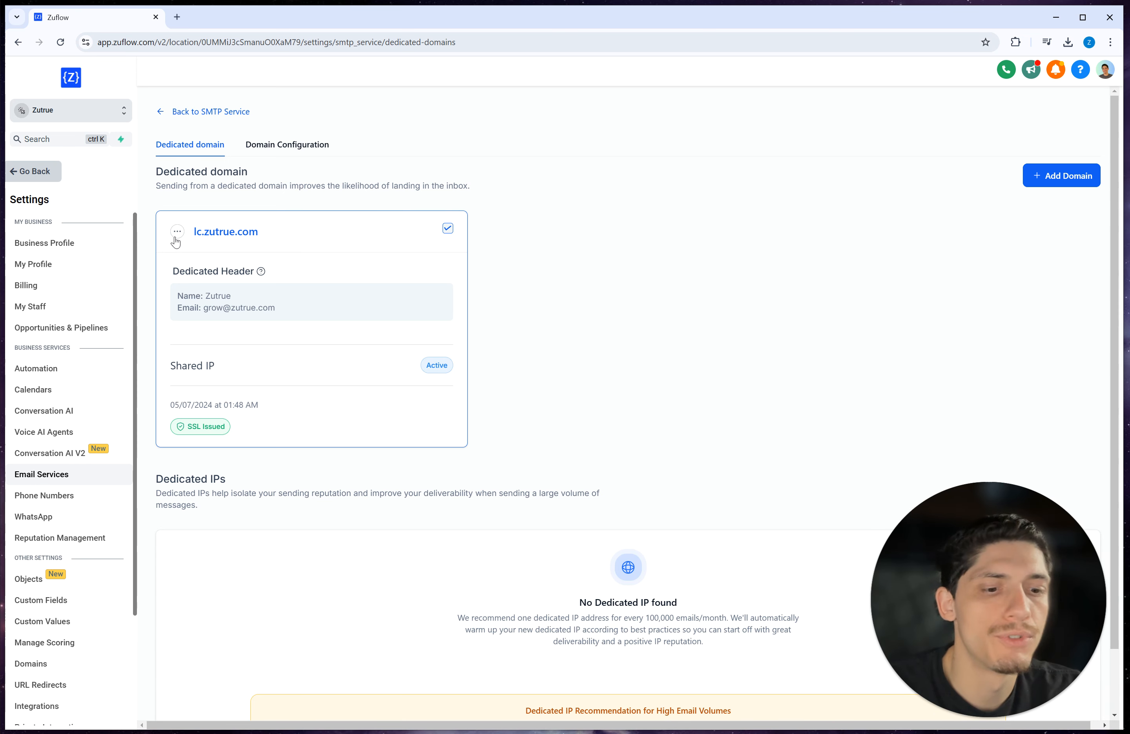
left_click(176, 233)
left_click(182, 169)
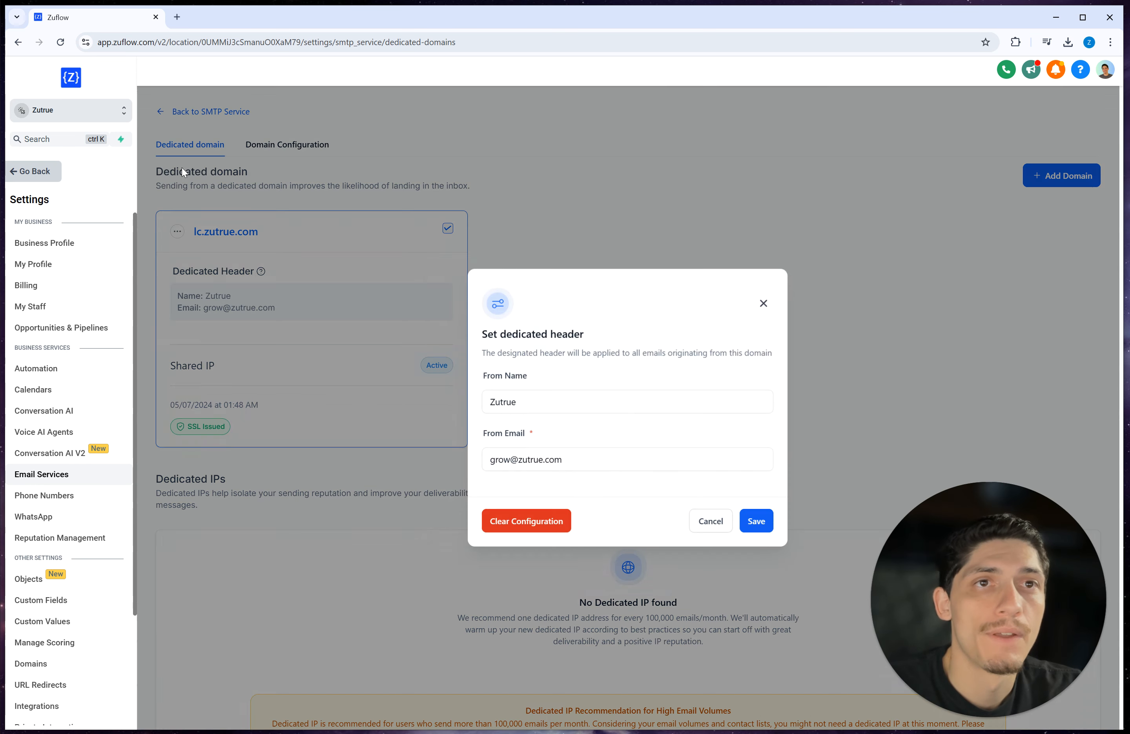
double_click(534, 402)
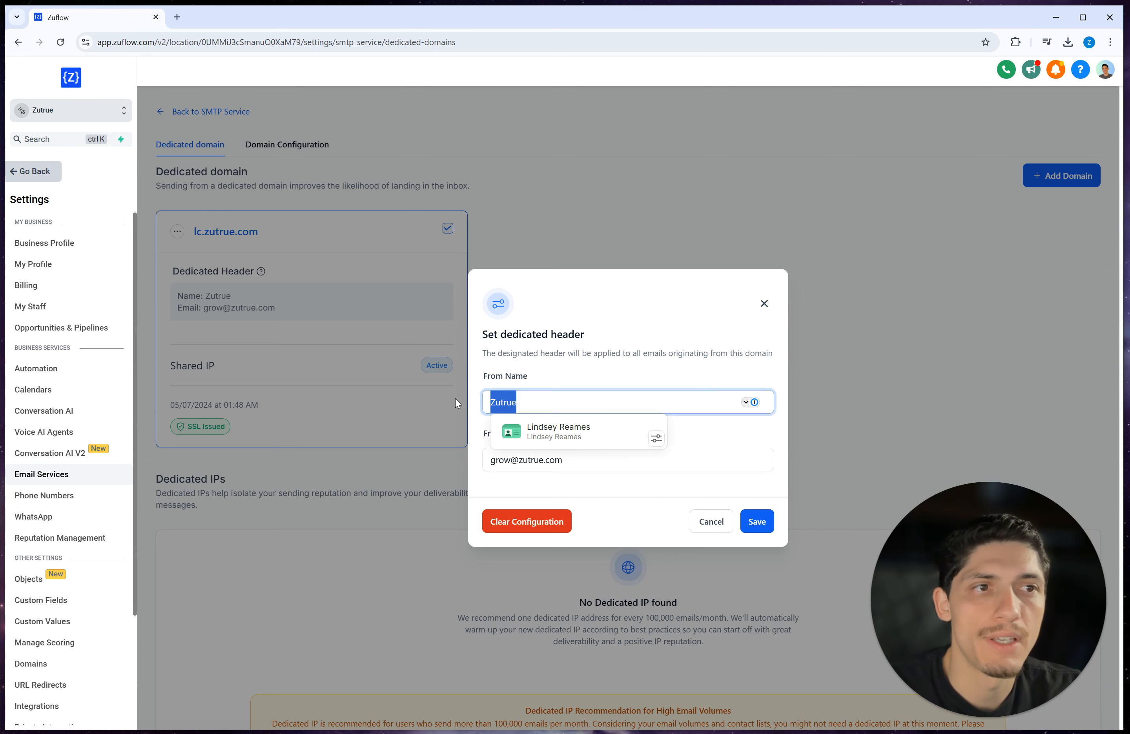
left_click(604, 463)
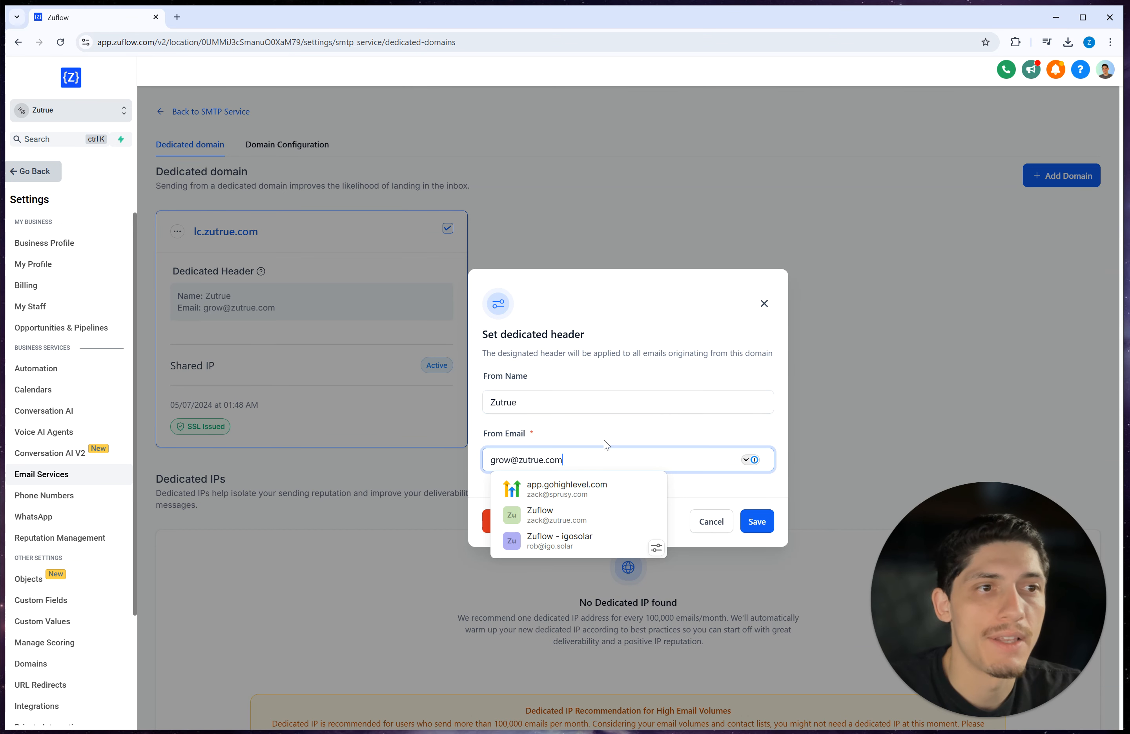
left_click(604, 443)
left_click(531, 456)
double_click(508, 461)
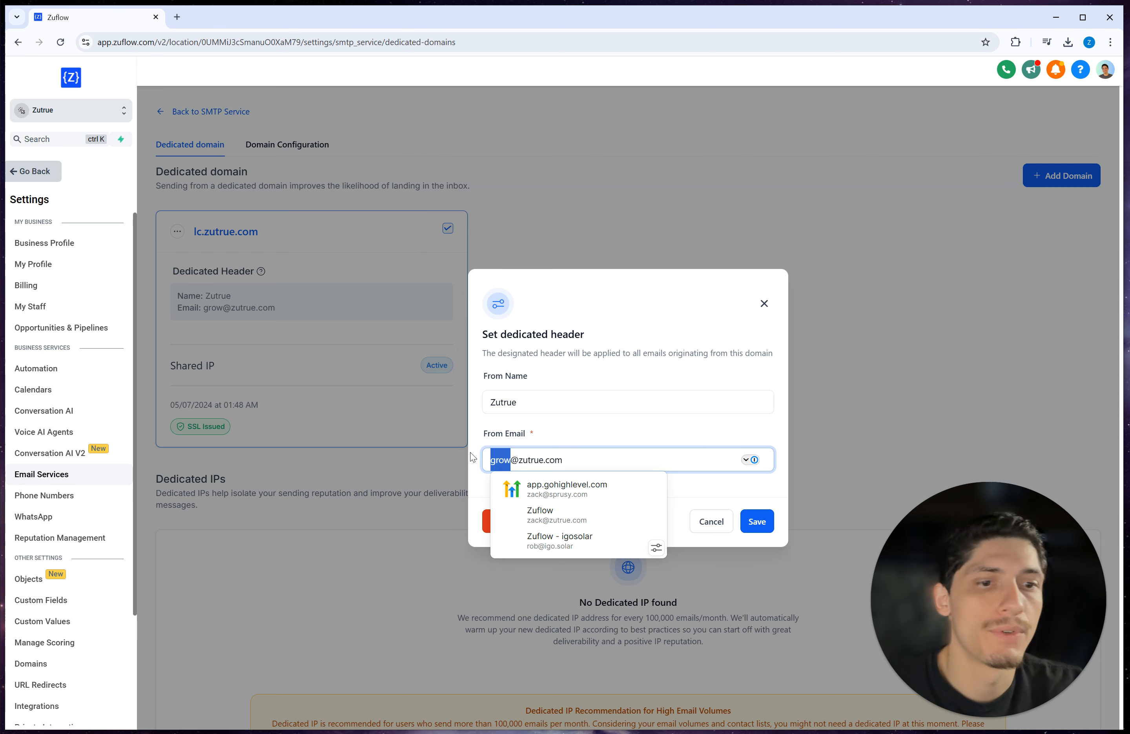
type("zack")
left_click(664, 432)
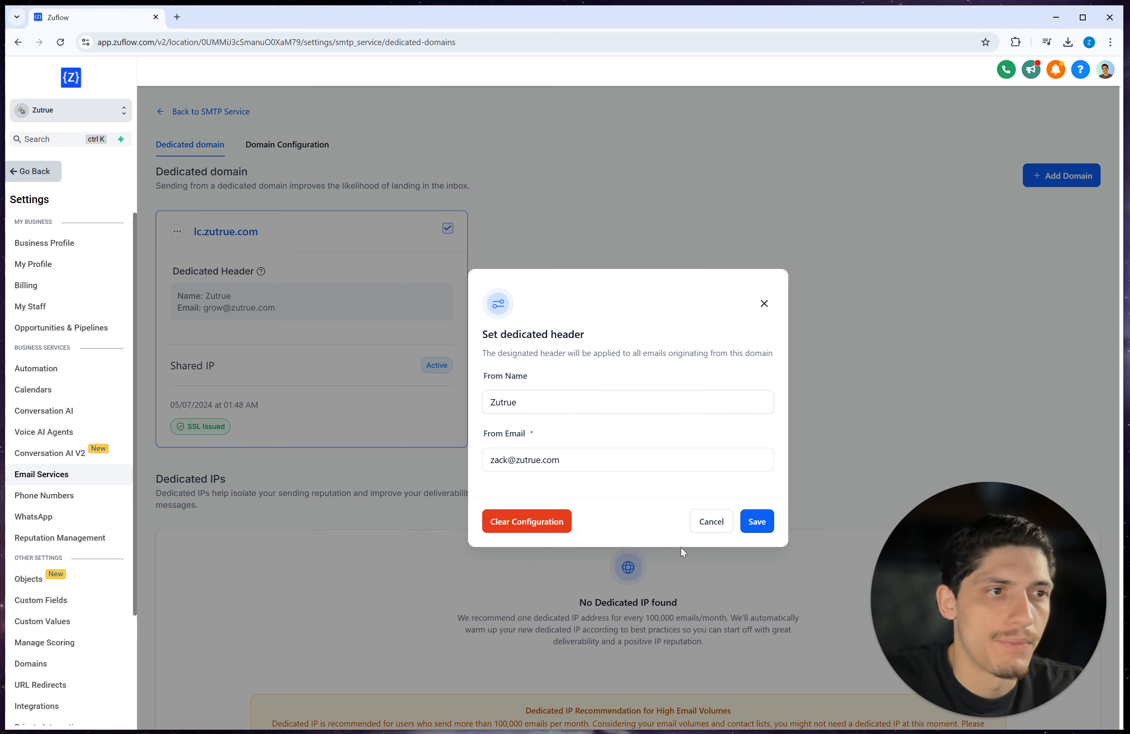
left_click(711, 523)
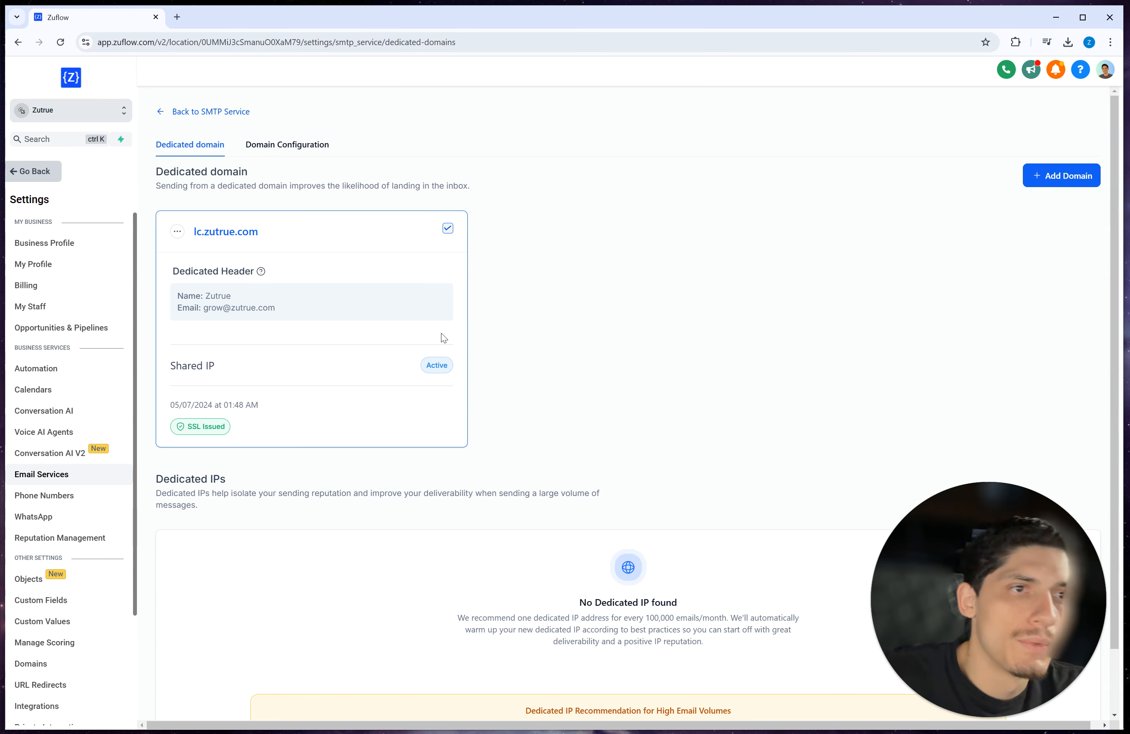
left_click(177, 232)
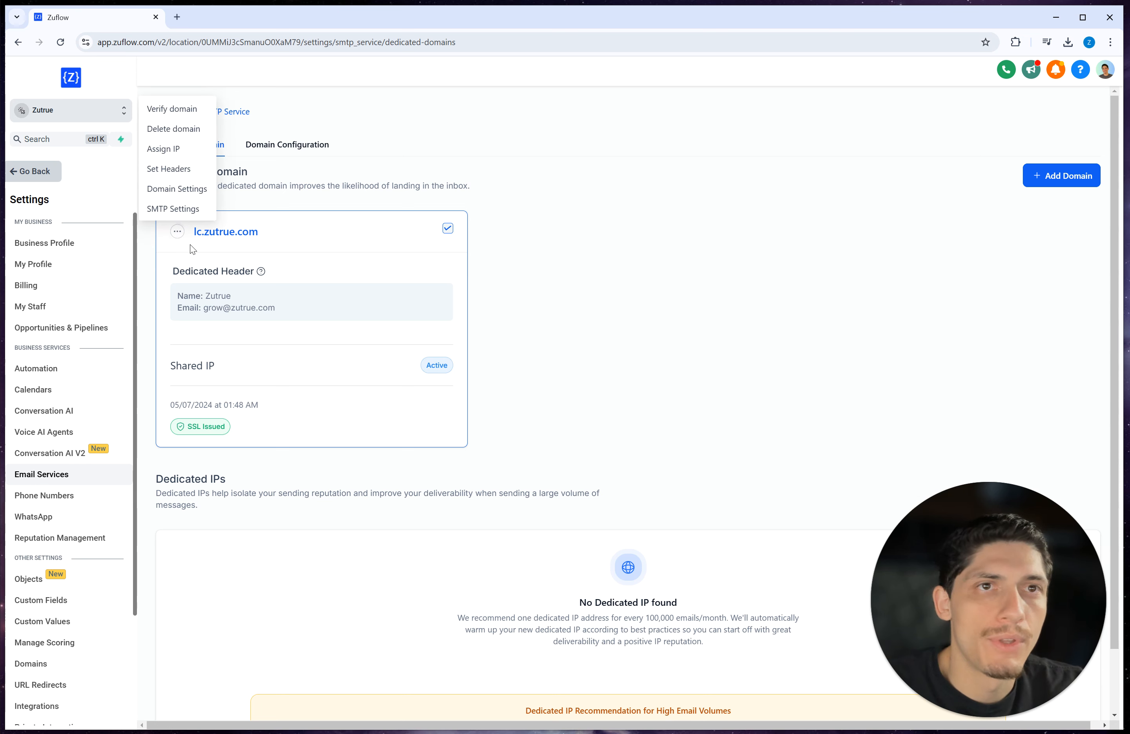
Step: Activate lc.zutrue.com as the sending domain and go to the Postmaster Tools page
left_click(543, 219)
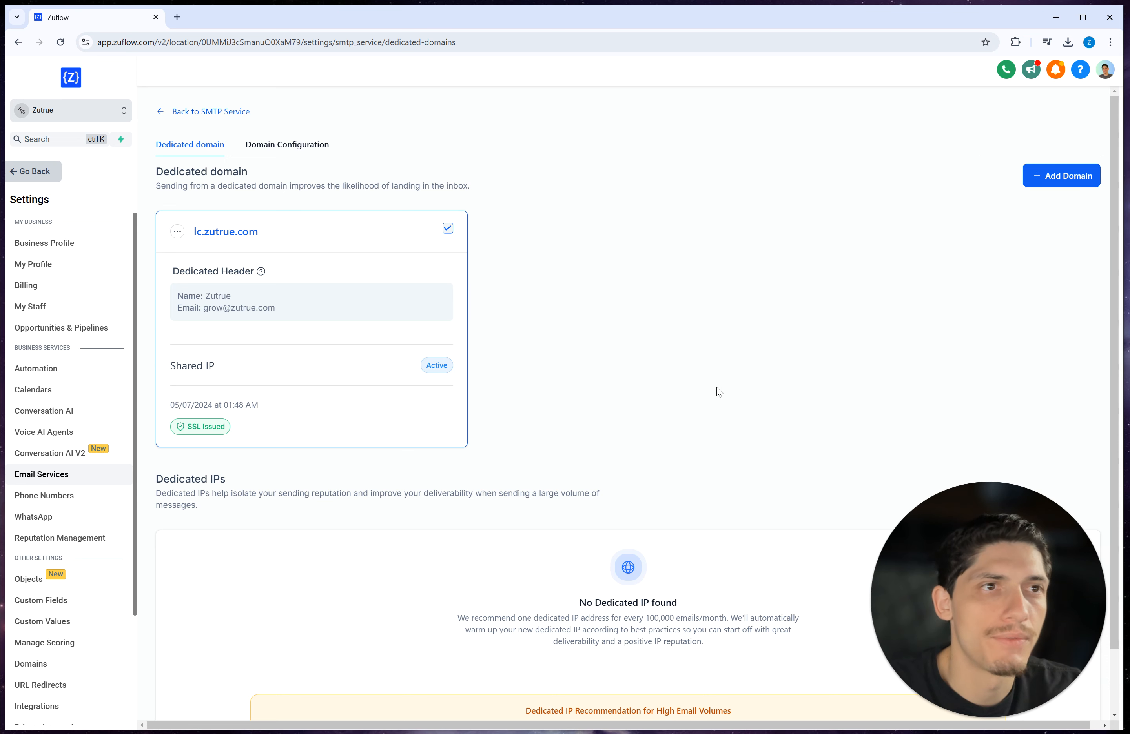
left_click(447, 230)
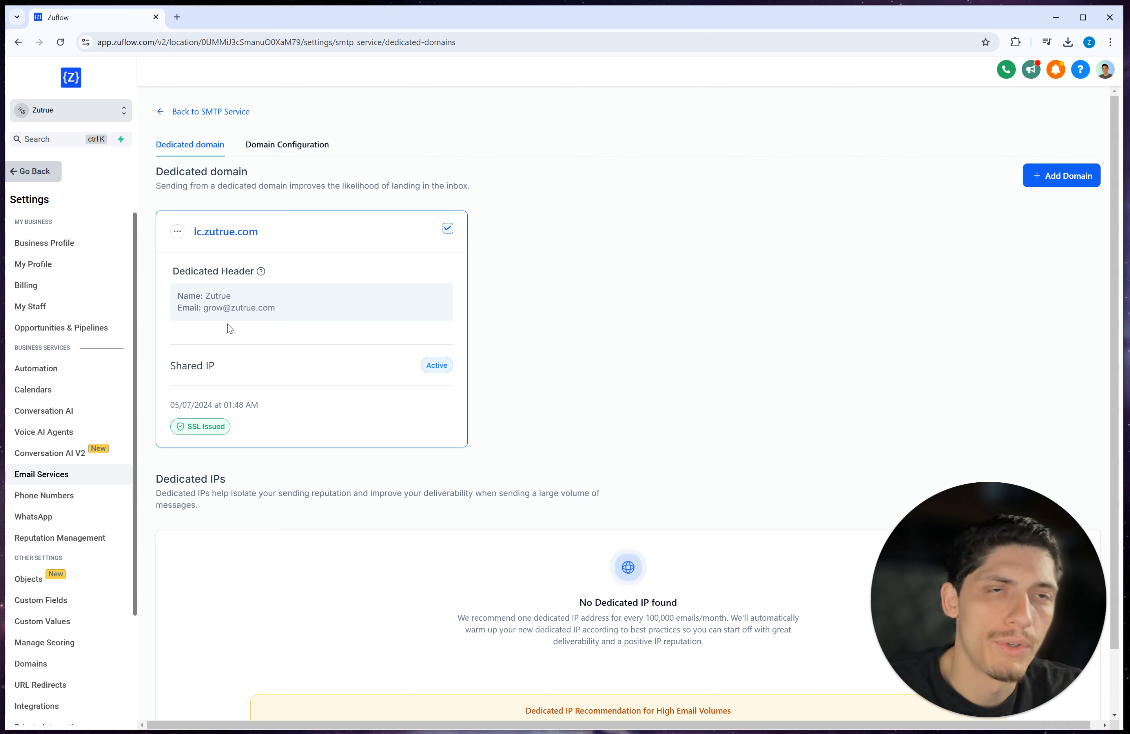
left_click(181, 115)
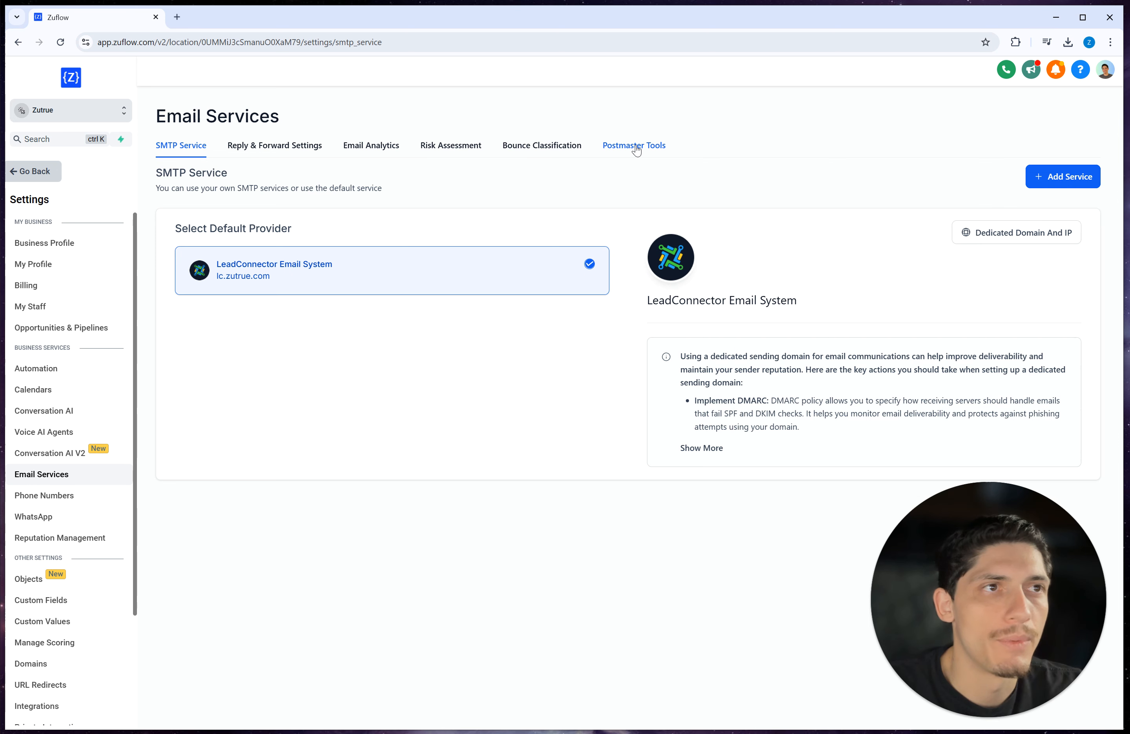
left_click(635, 152)
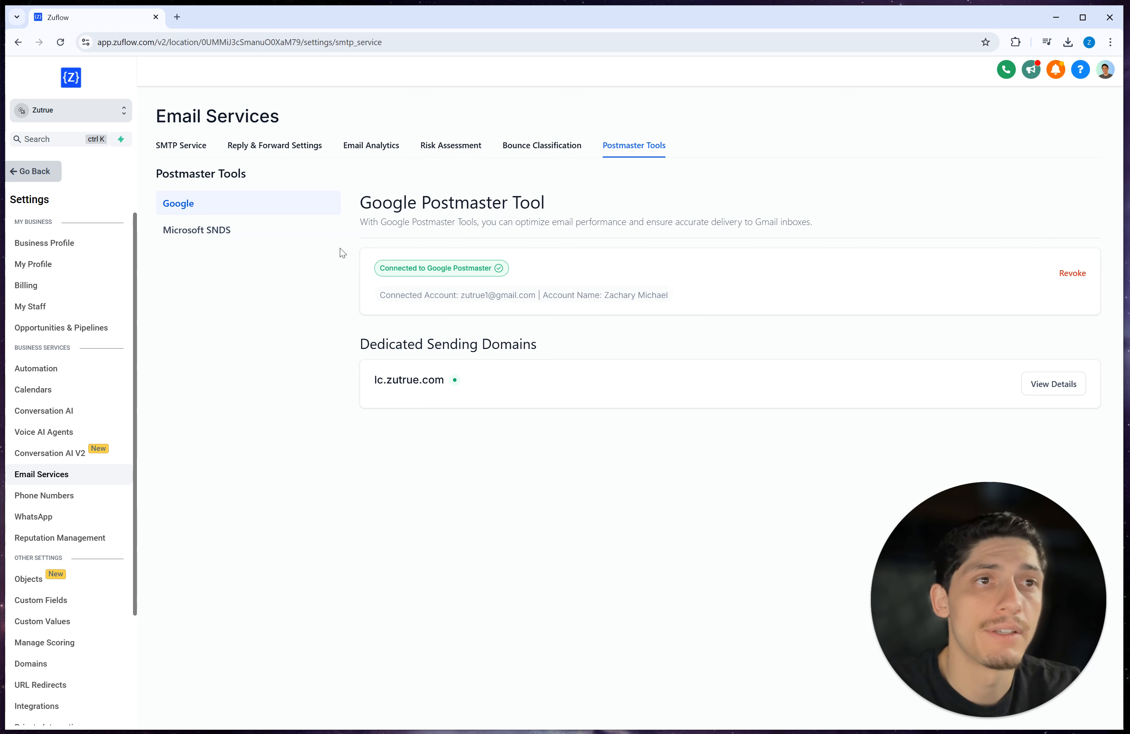
Step: Search the web for the 'Google Postmaster Tool' heading text
left_click_drag(364, 202, 569, 204)
right_click(512, 205)
left_click(572, 255)
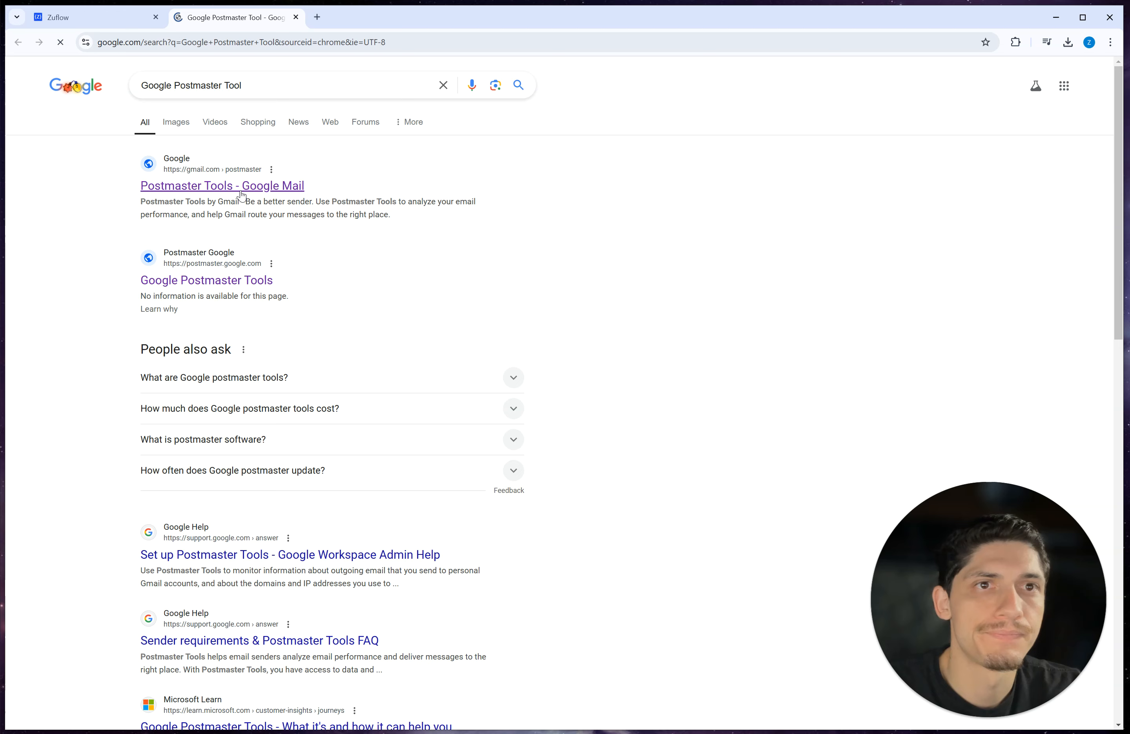
Step: Check lc.zutrue.com's spam-rate dashboard in Postmaster Tools (no data yet), then return to Zuflow
left_click(240, 187)
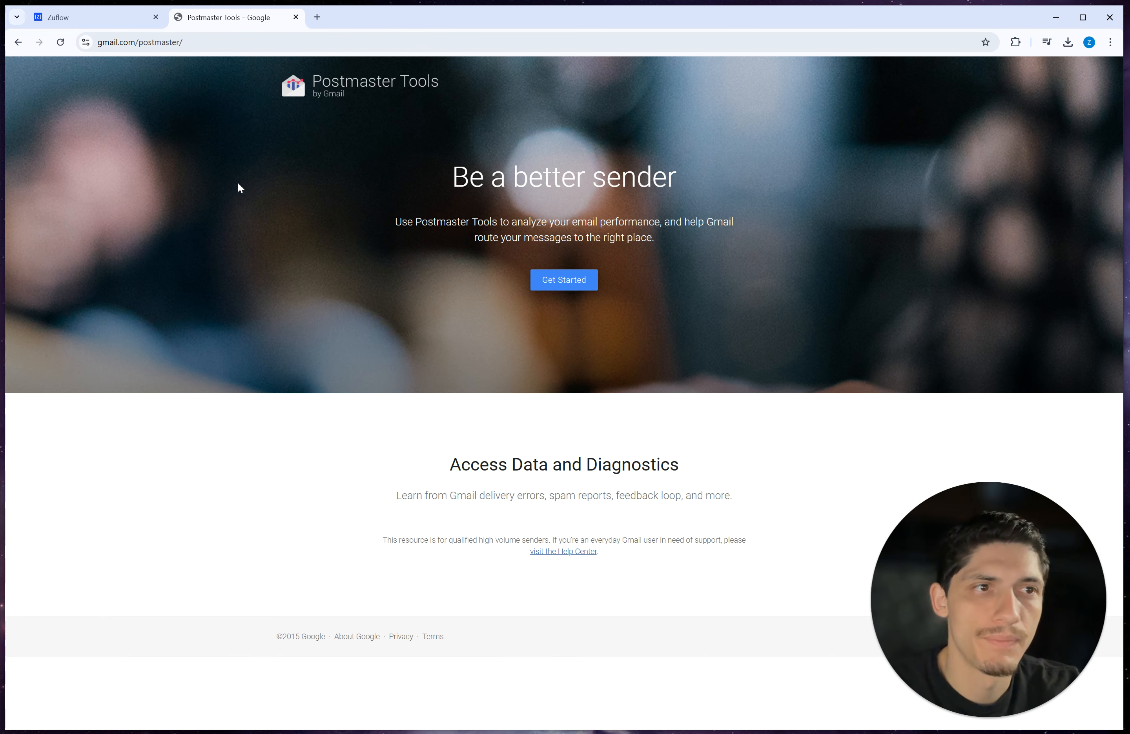
left_click(545, 282)
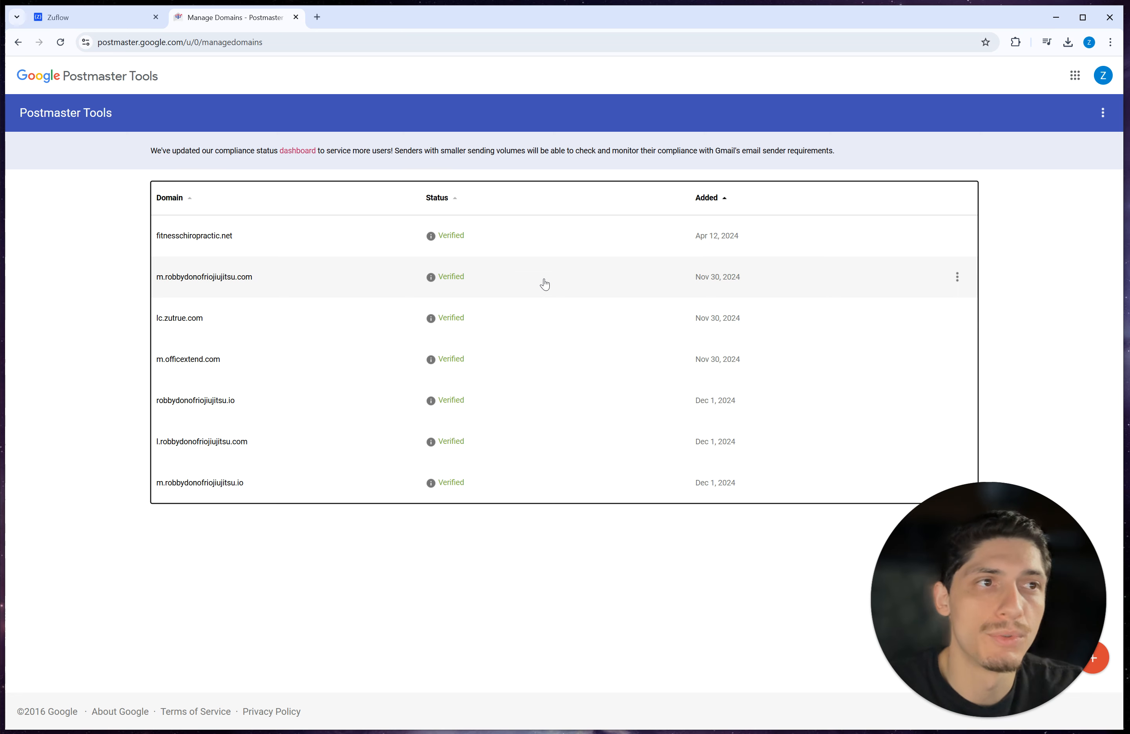
left_click(389, 317)
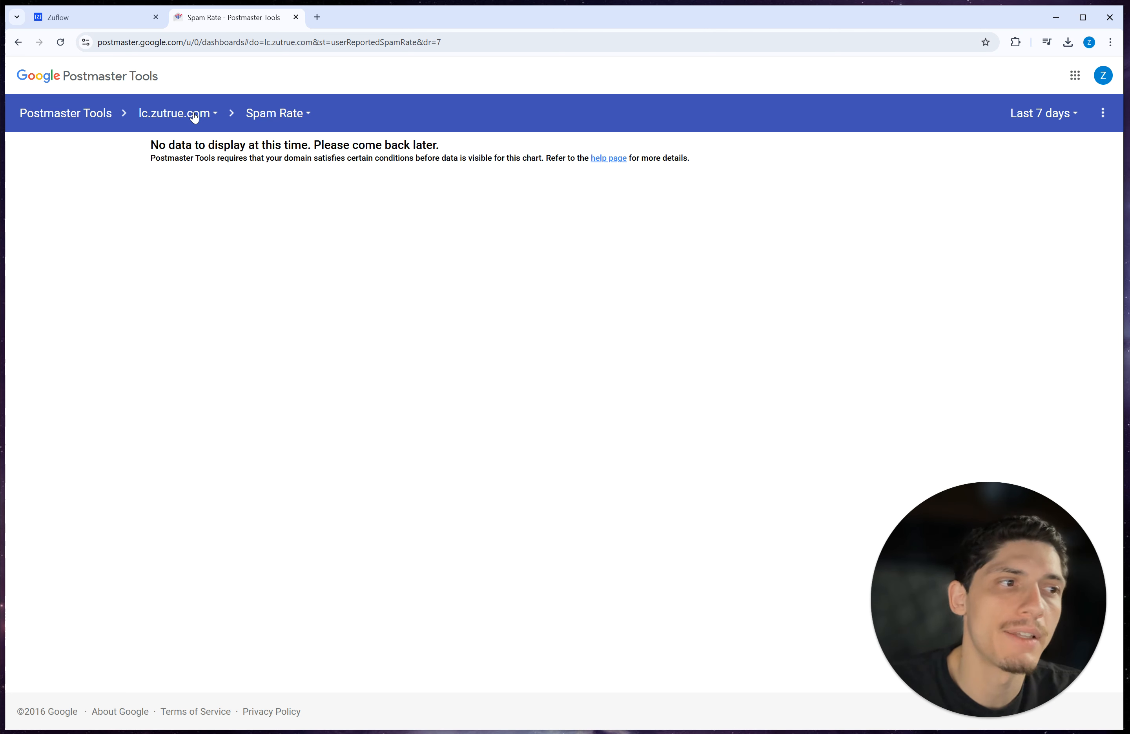
left_click(87, 119)
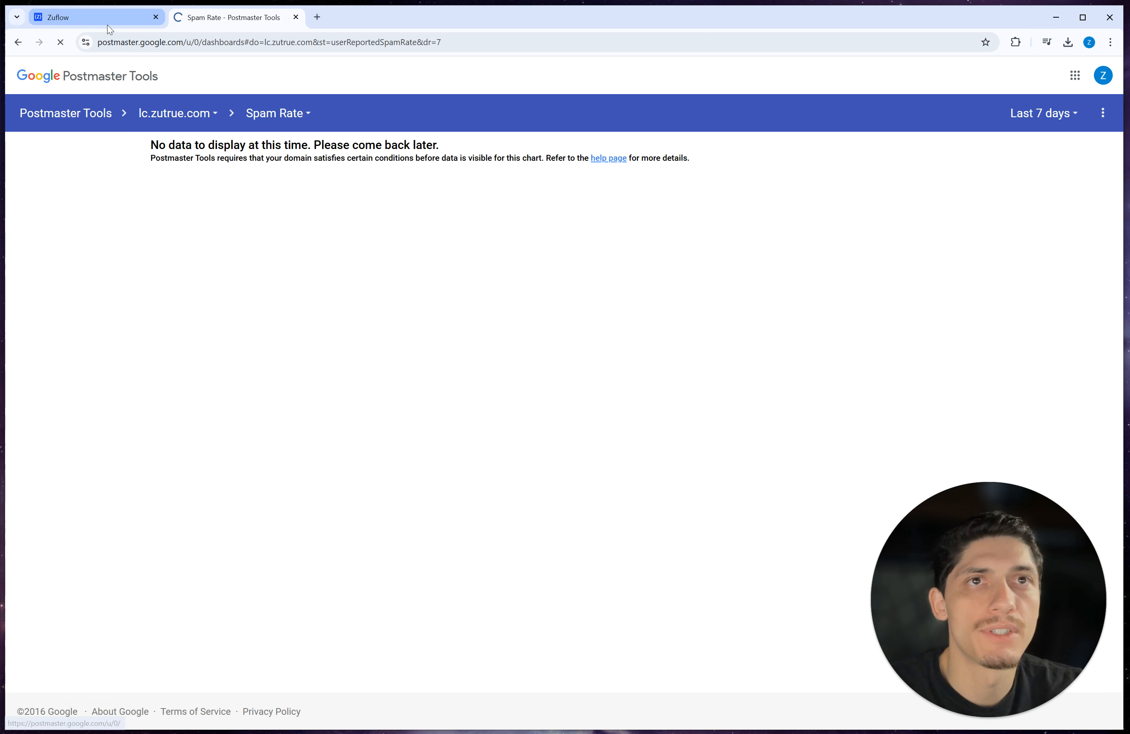
left_click(107, 24)
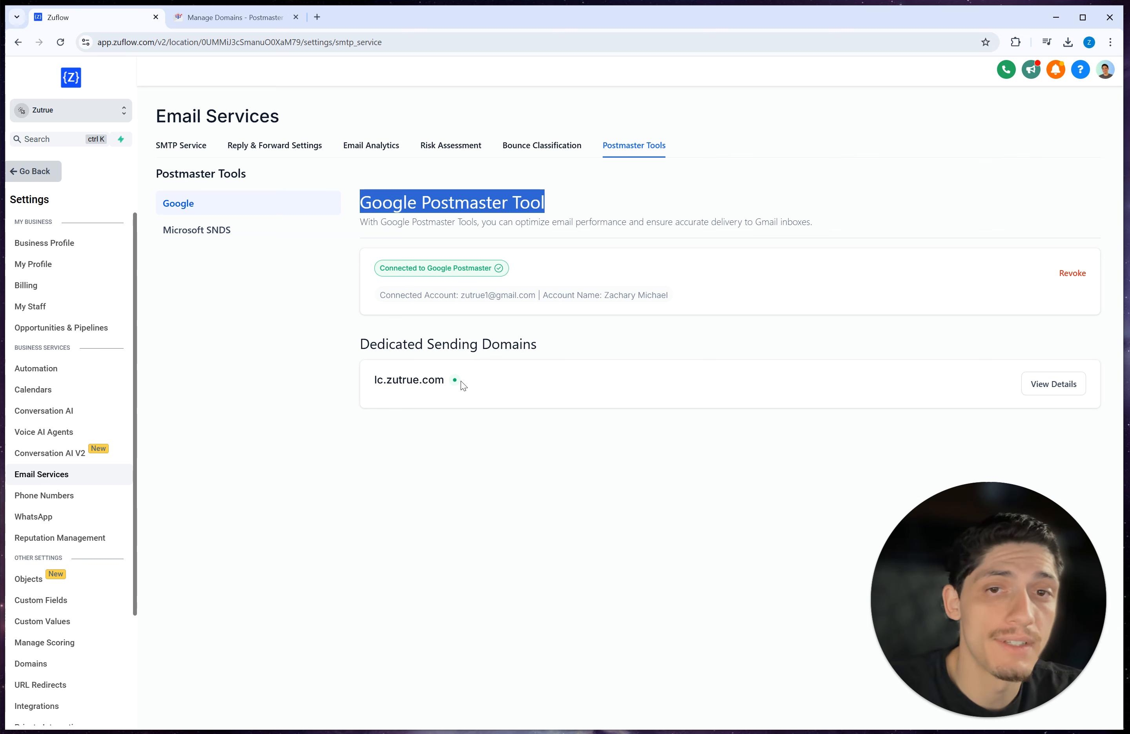
Step: Return to SMTP Service and reopen the Dedicated domain page listing lc.zutrue.com
left_click(522, 371)
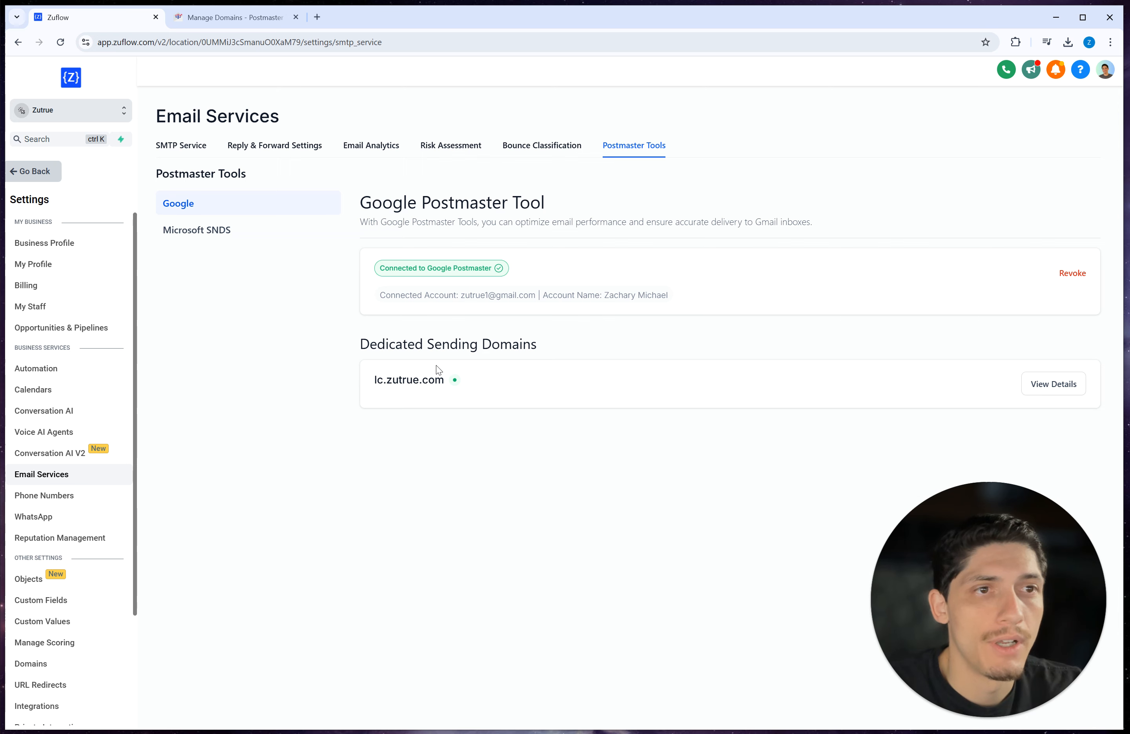
left_click(186, 146)
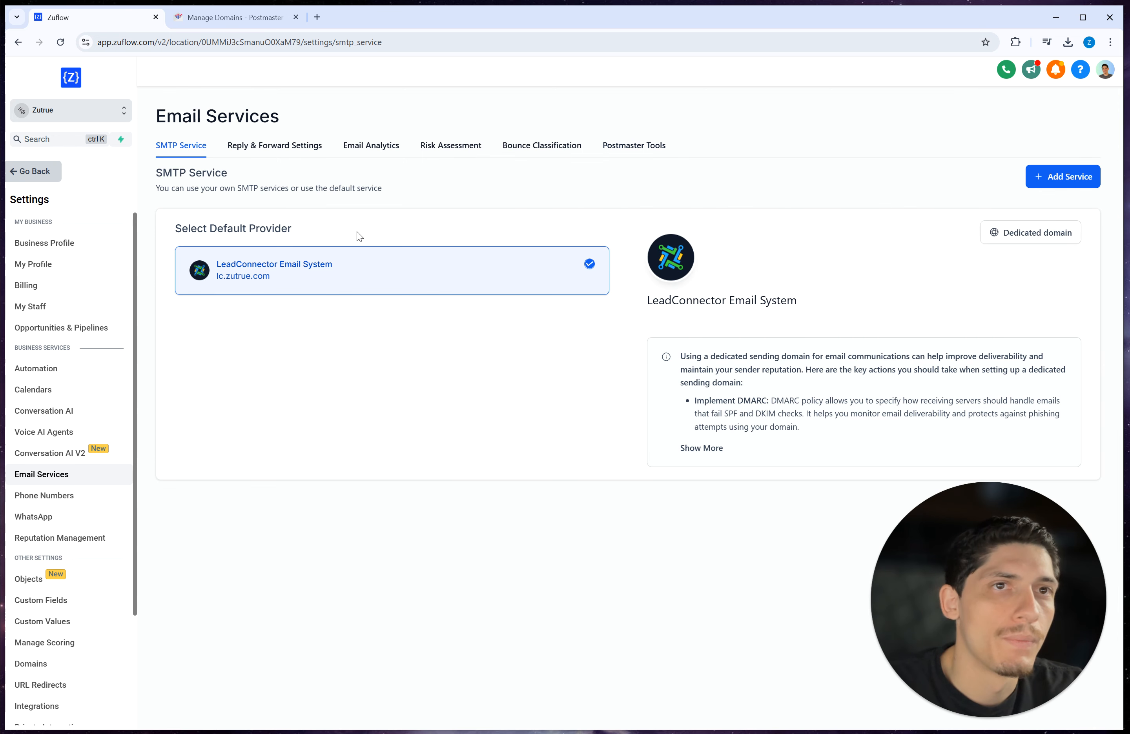
left_click(999, 242)
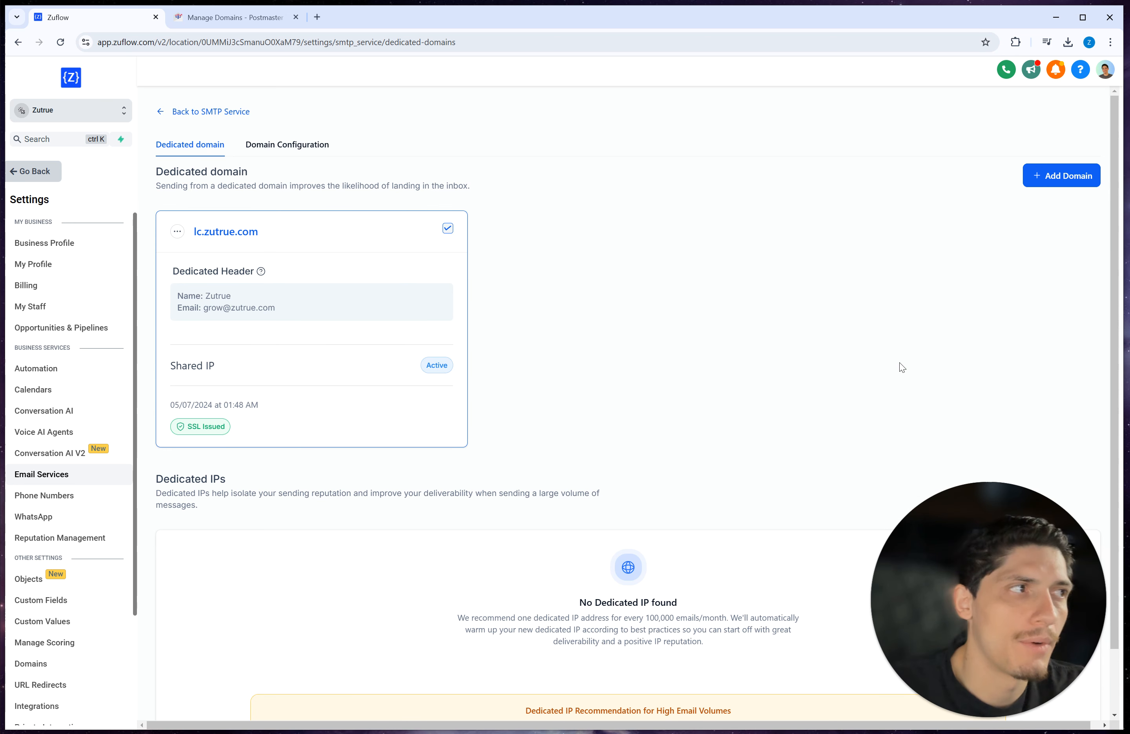
Step: Start adding a dedicated domain, trying lc.zuflow.com, m.zuflow.com and zuflow.com as the name
left_click(1037, 177)
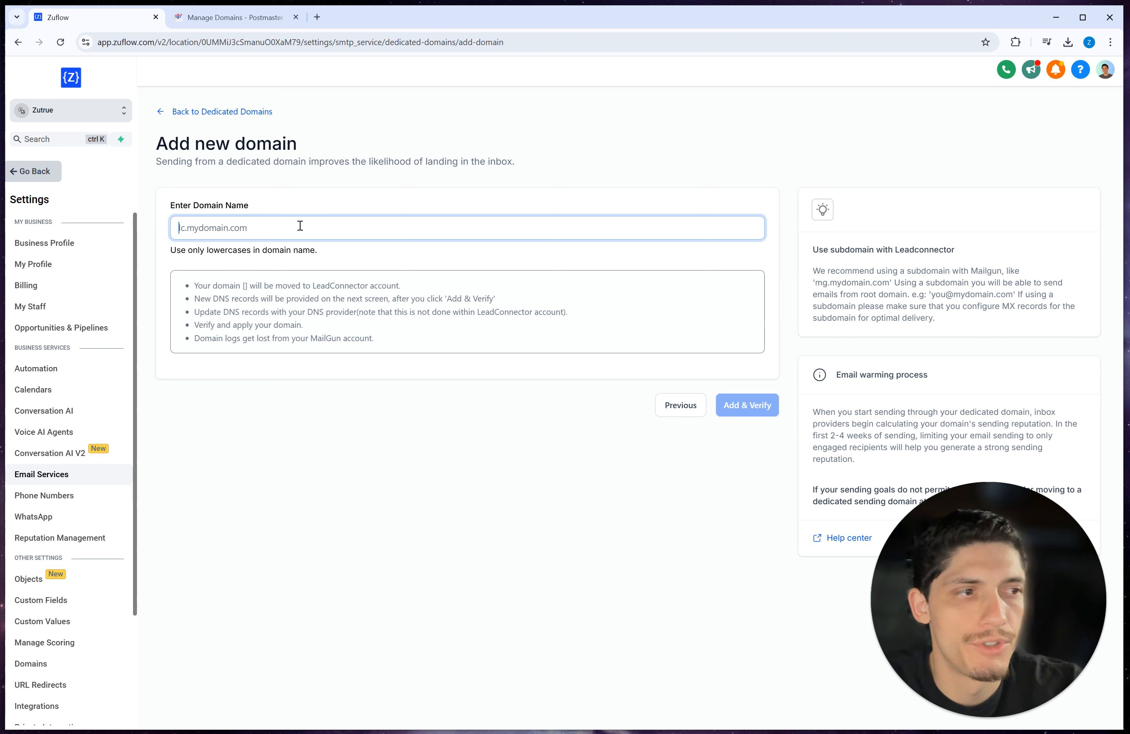
type("l")
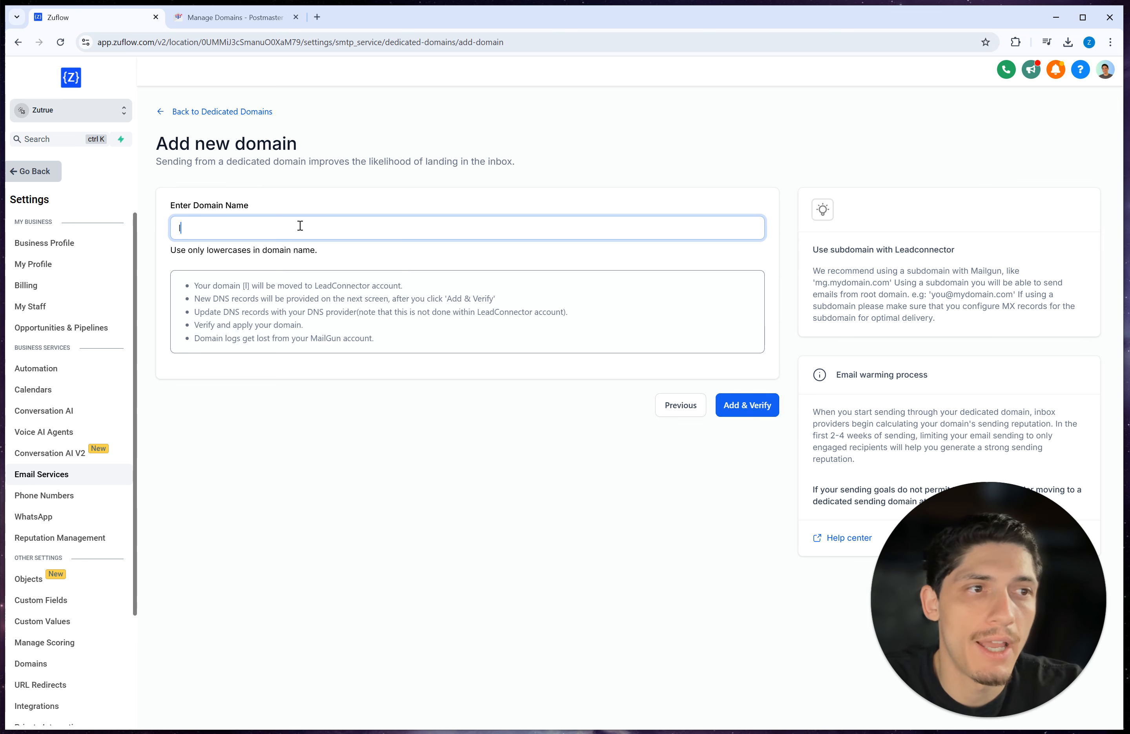
type("c.zuflow.com")
key("BackSpace")
key("BackSpace")
key("BackSpace")
key("BackSpace")
key("BackSpace")
key("BackSpace")
key("BackSpace")
key("BackSpace")
key("BackSpace")
key("BackSpace")
key("BackSpace")
key("BackSpace")
key("BackSpace")
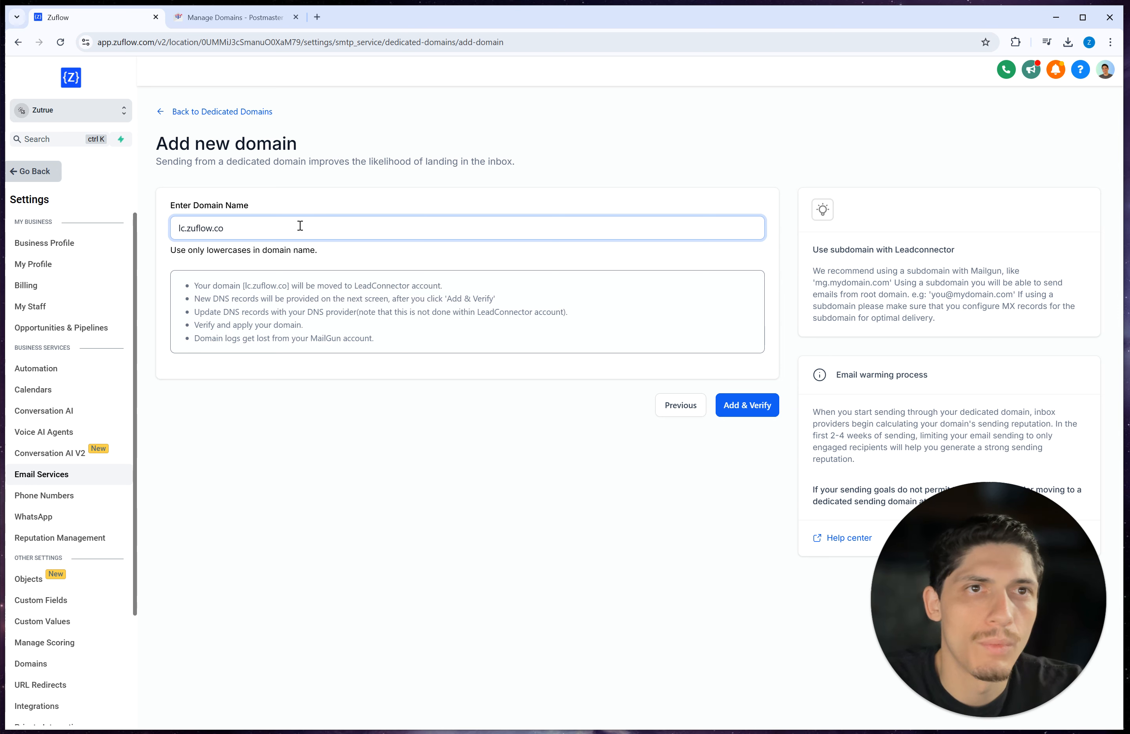
type("m")
type("uflow.com")
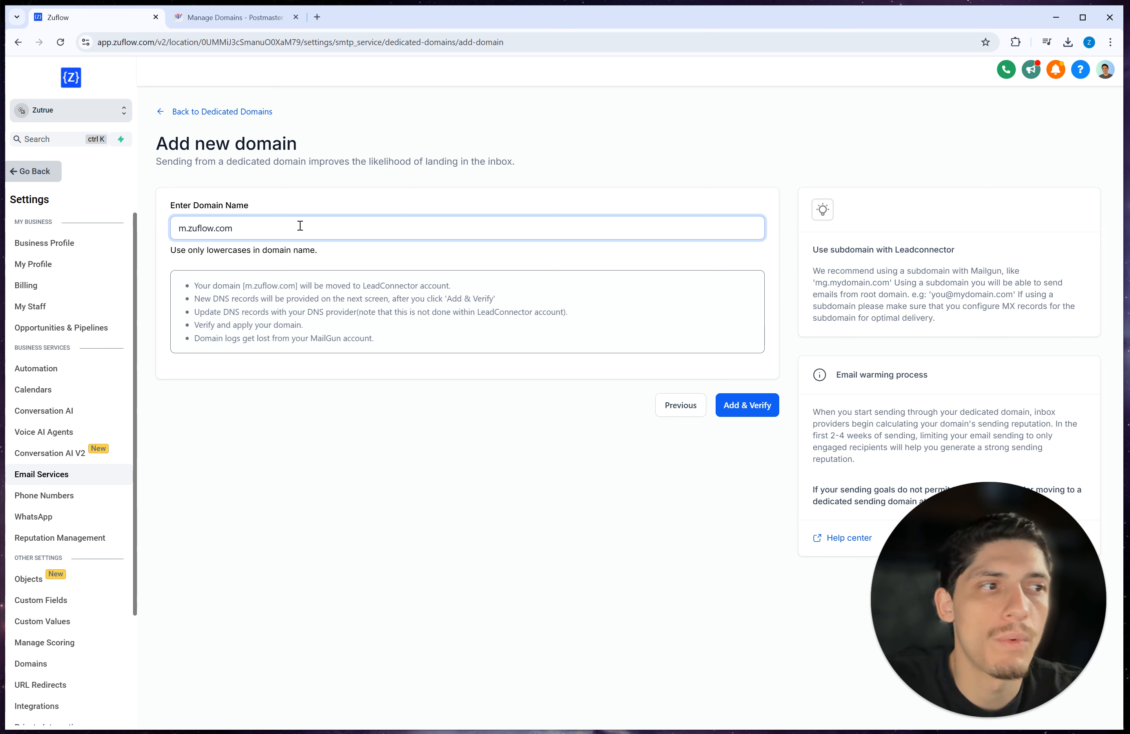
key("BackSpace")
key("BackSpace")
key("BackSpace")
key("BackSpace")
key("BackSpace")
key("BackSpace")
key("BackSpace")
key("BackSpace")
key("BackSpace")
key("BackSpace")
key("BackSpace")
key("BackSpace")
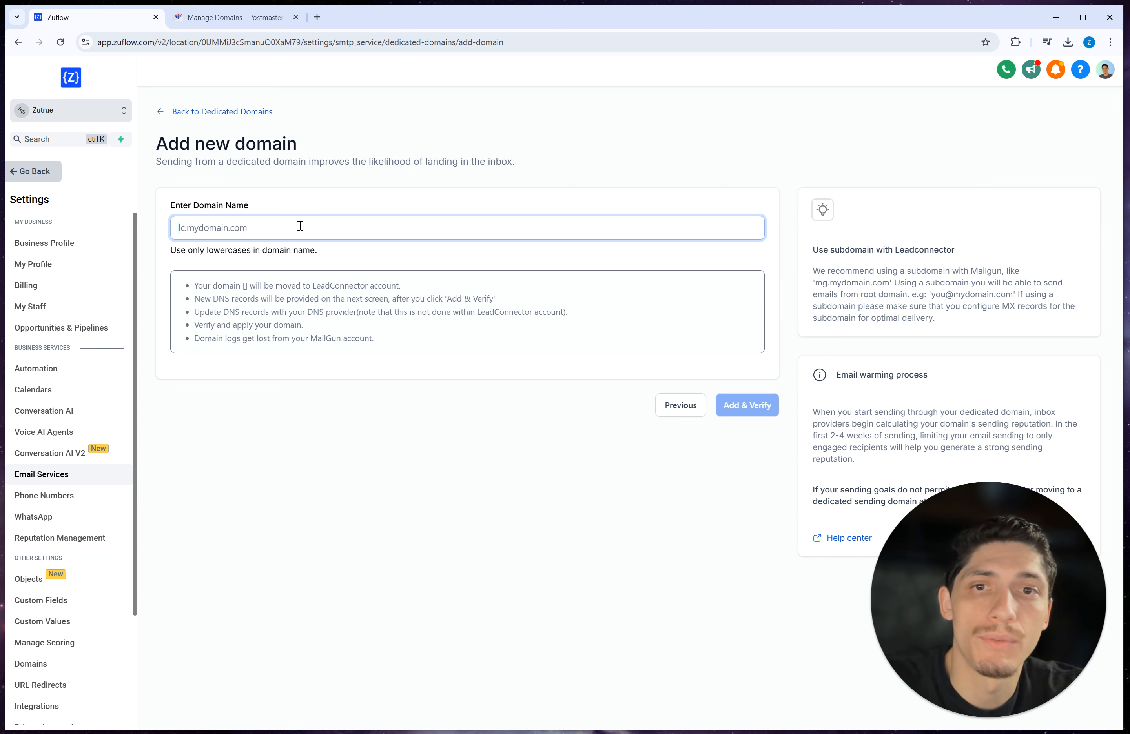
type("m.zuflow.com")
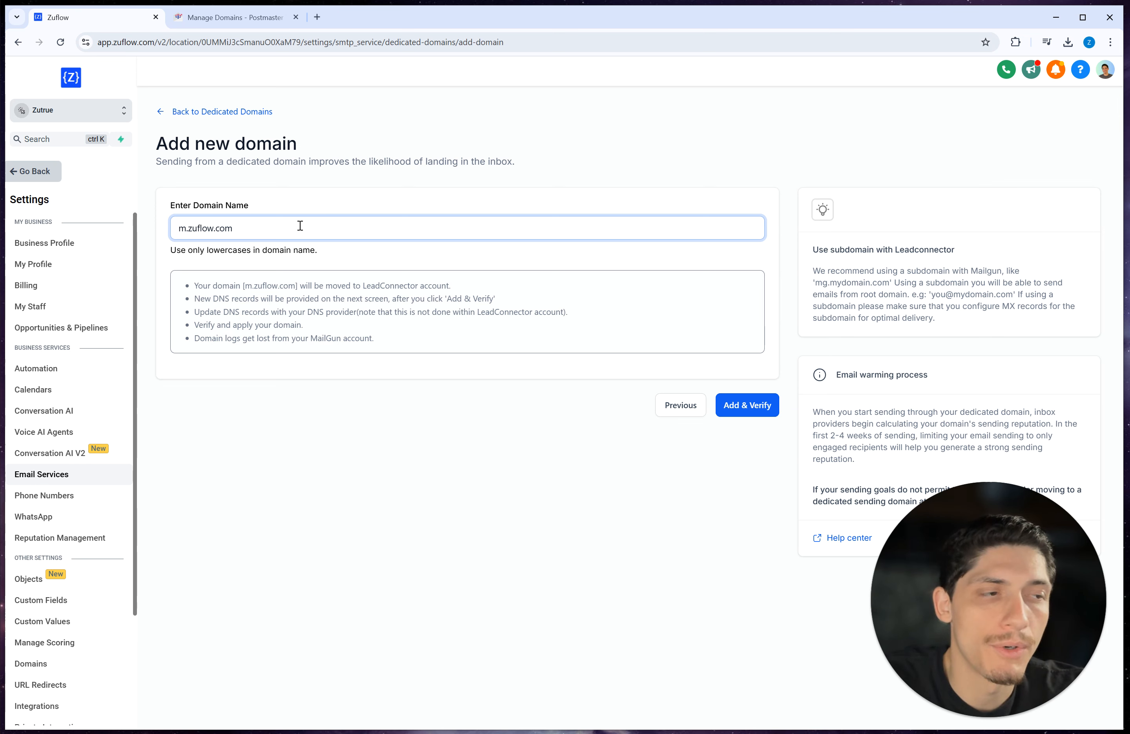
key("BackSpace")
key("BackSpace")
key("BackSpace")
key("BackSpace")
key("BackSpace")
key("BackSpace")
key("BackSpace")
key("BackSpace")
key("BackSpace")
key("BackSpace")
key("BackSpace")
key("BackSpace")
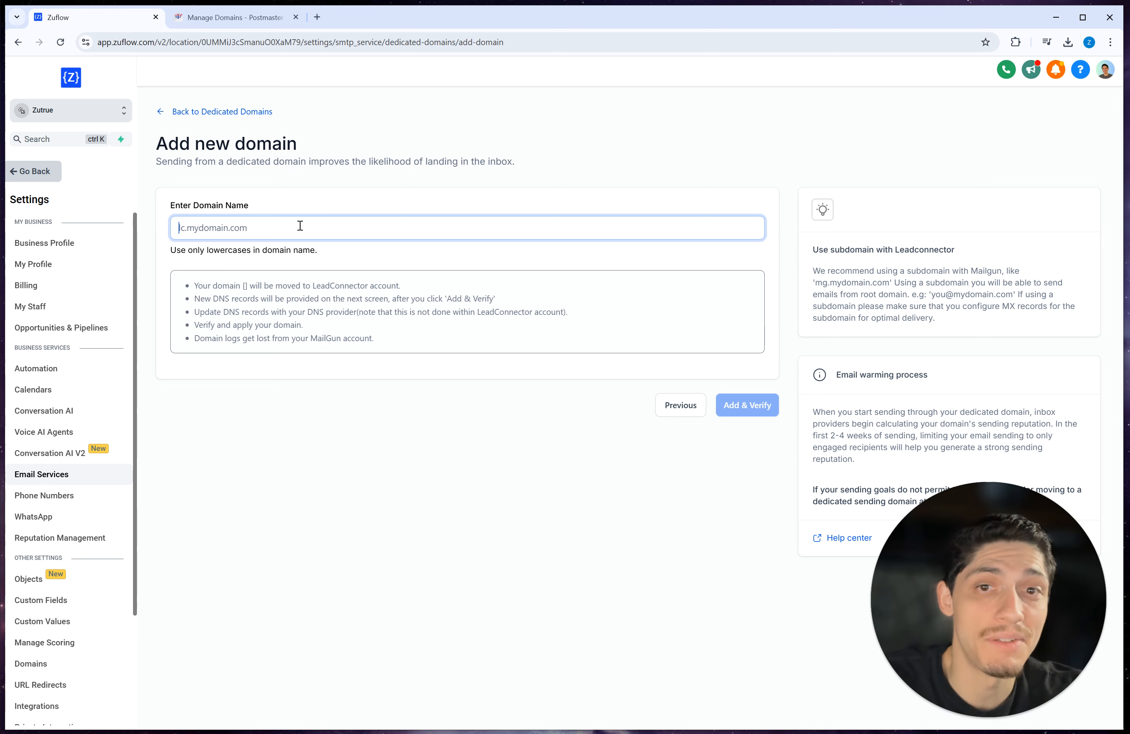
type("m.")
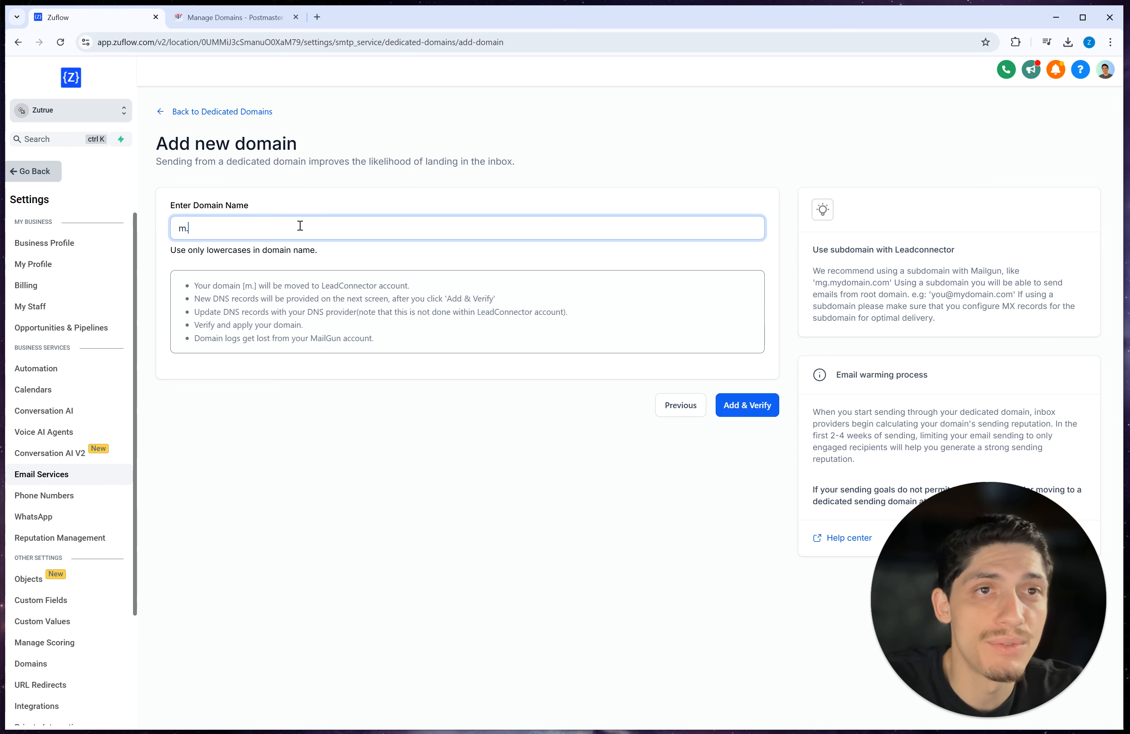
key("BackSpace")
key("BackSpace")
type("lc")
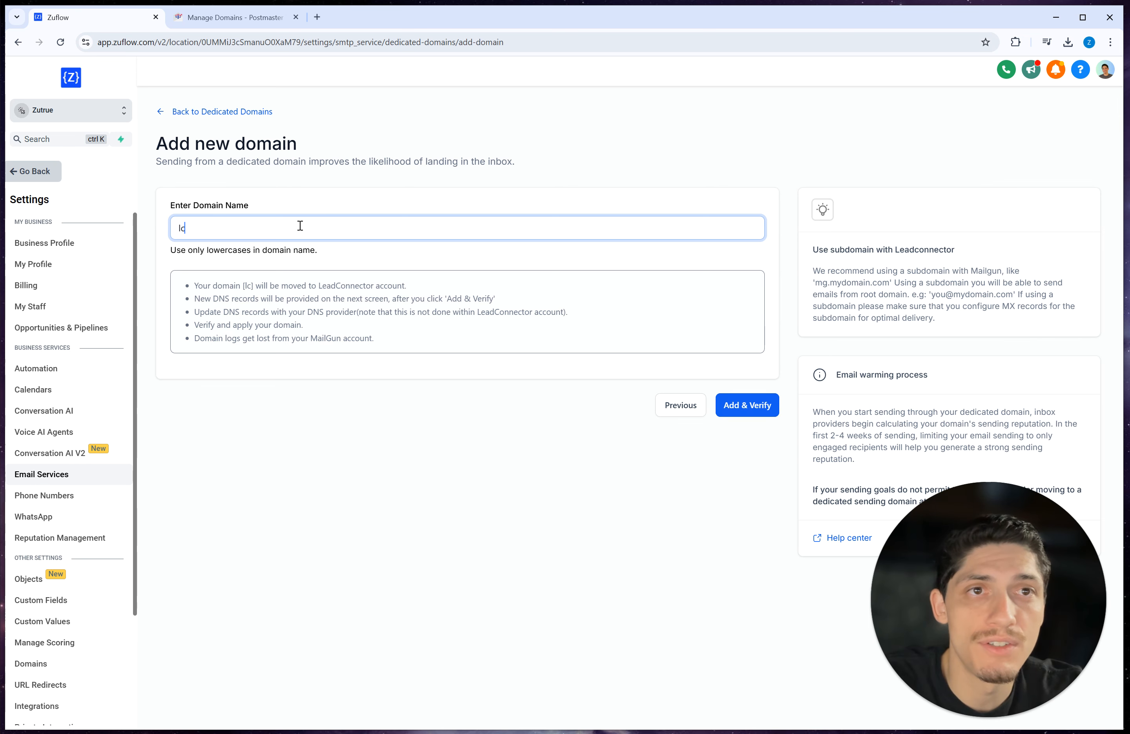
type(".zuflow.com")
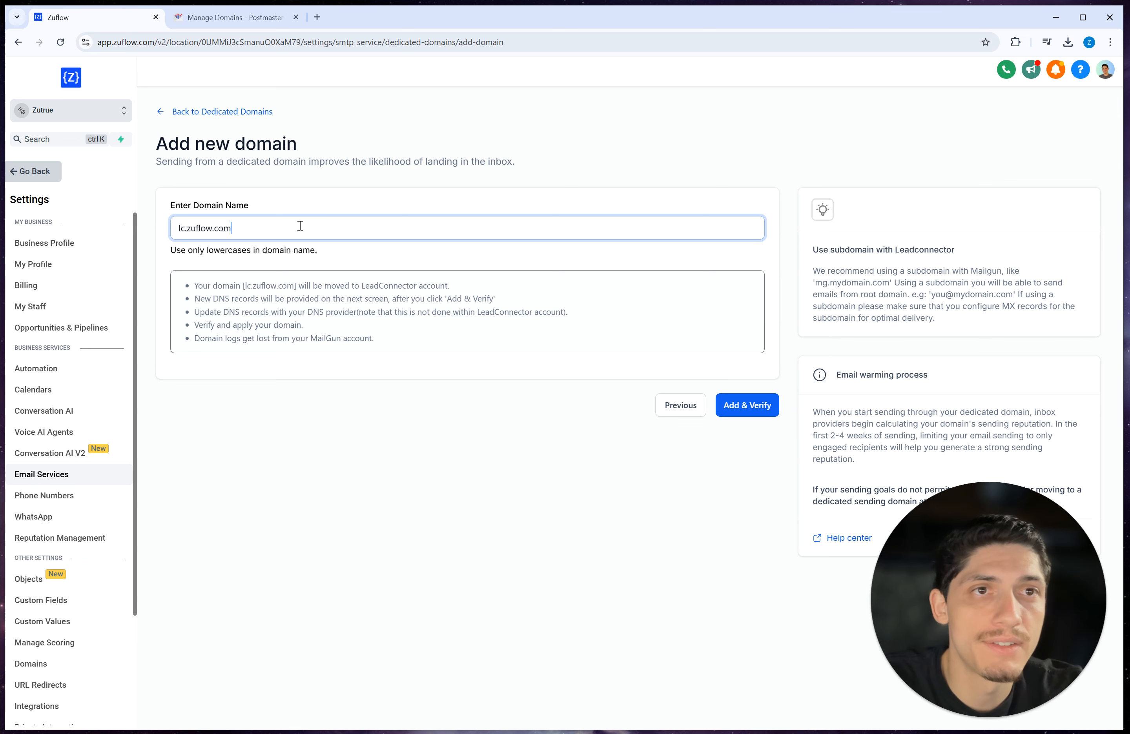
key("BackSpace")
key("BackSpace")
key("BackSpace")
key("BackSpace")
key("BackSpace")
key("BackSpace")
key("BackSpace")
key("BackSpace")
key("BackSpace")
key("BackSpace")
key("BackSpace")
key("BackSpace")
type("zuflow.com")
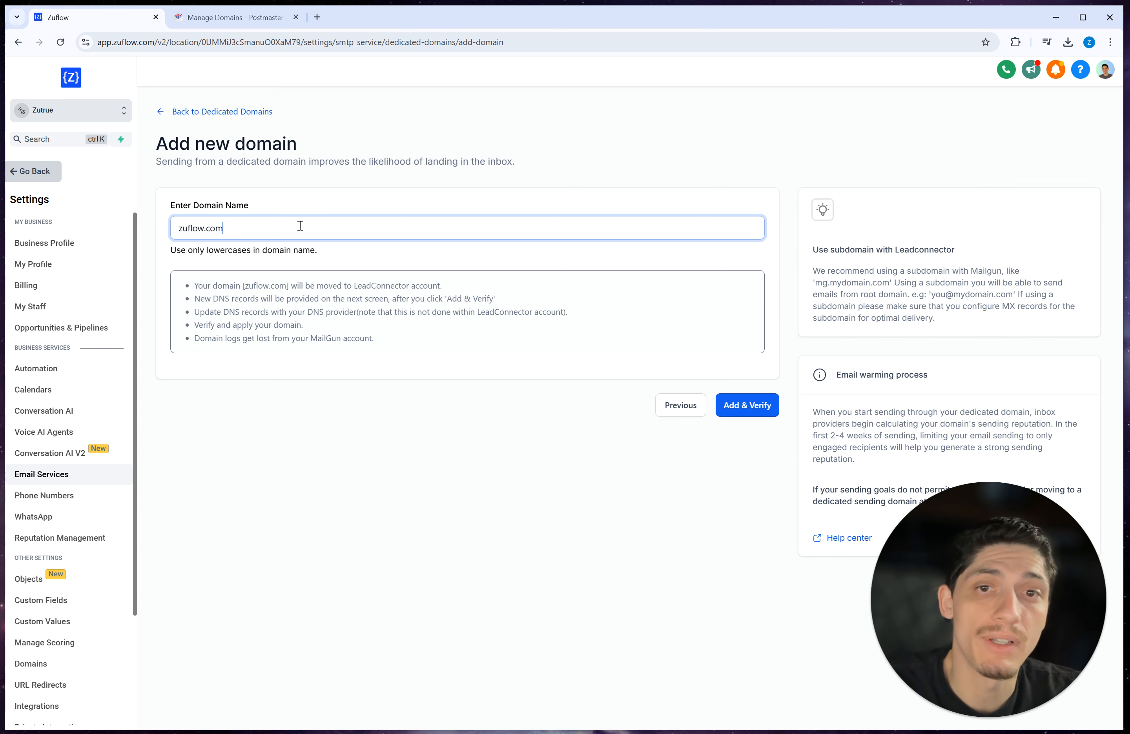
Step: Set the domain name to m.zuflow.com and submit it for adding and verification
key("ctrl+a")
type("m.")
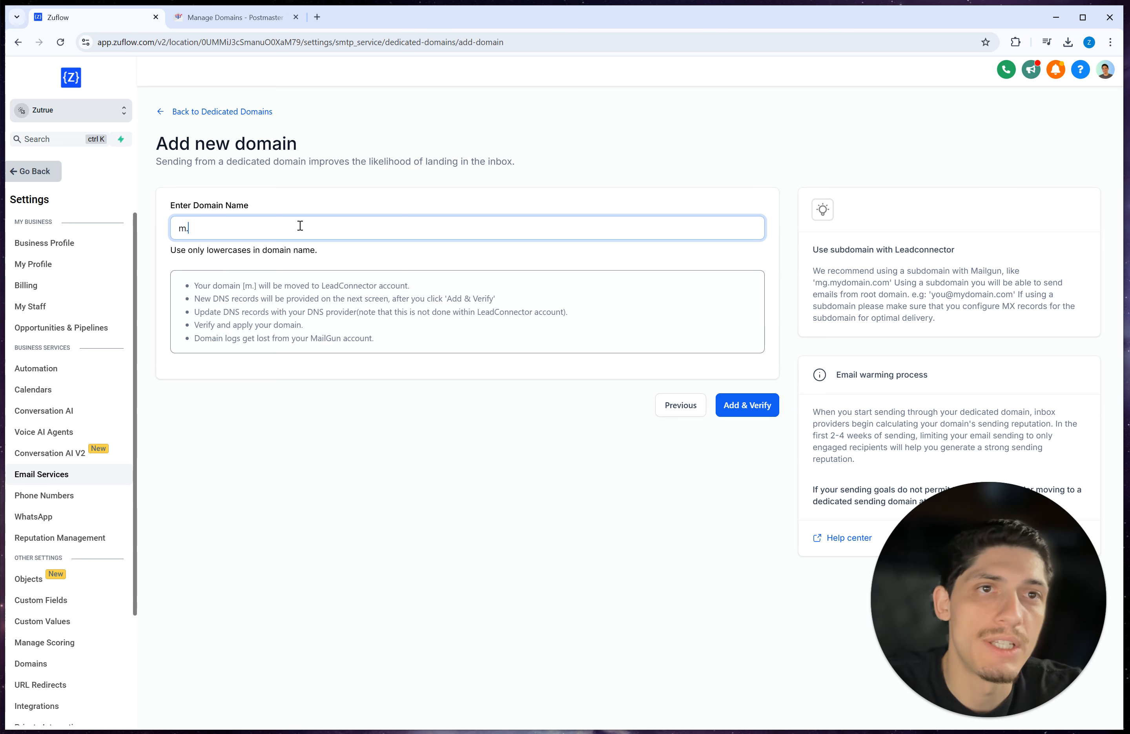
type("zuflow.com")
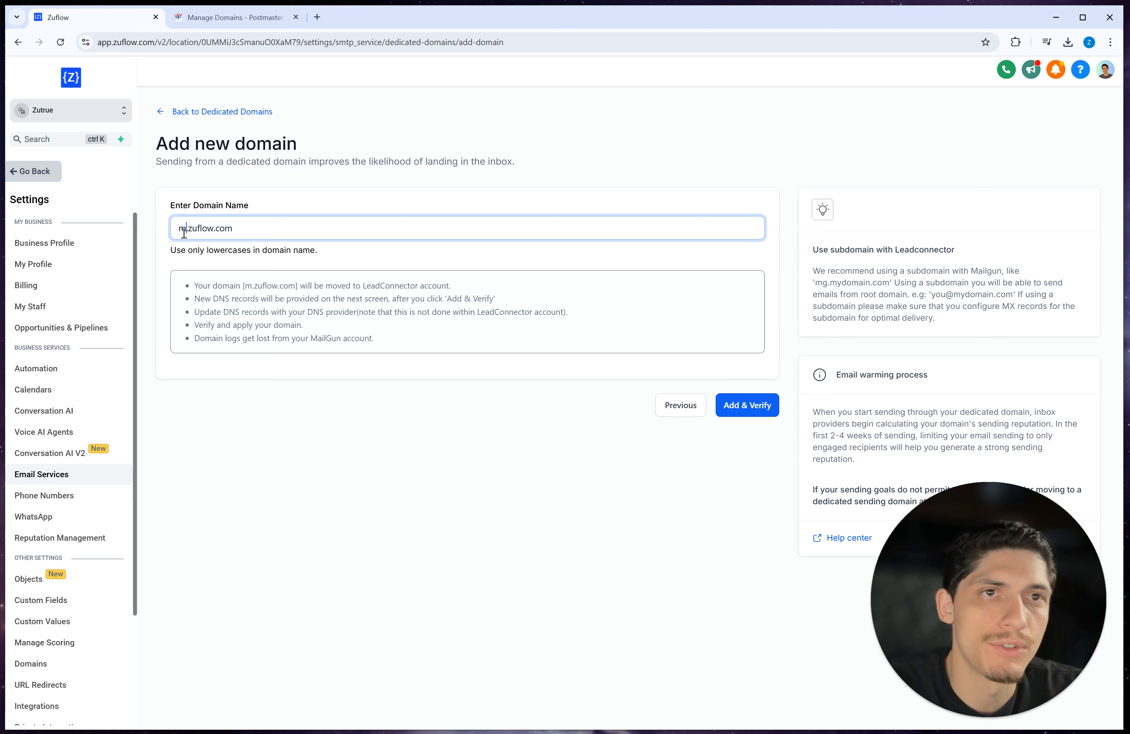
left_click_drag(184, 233, 175, 231)
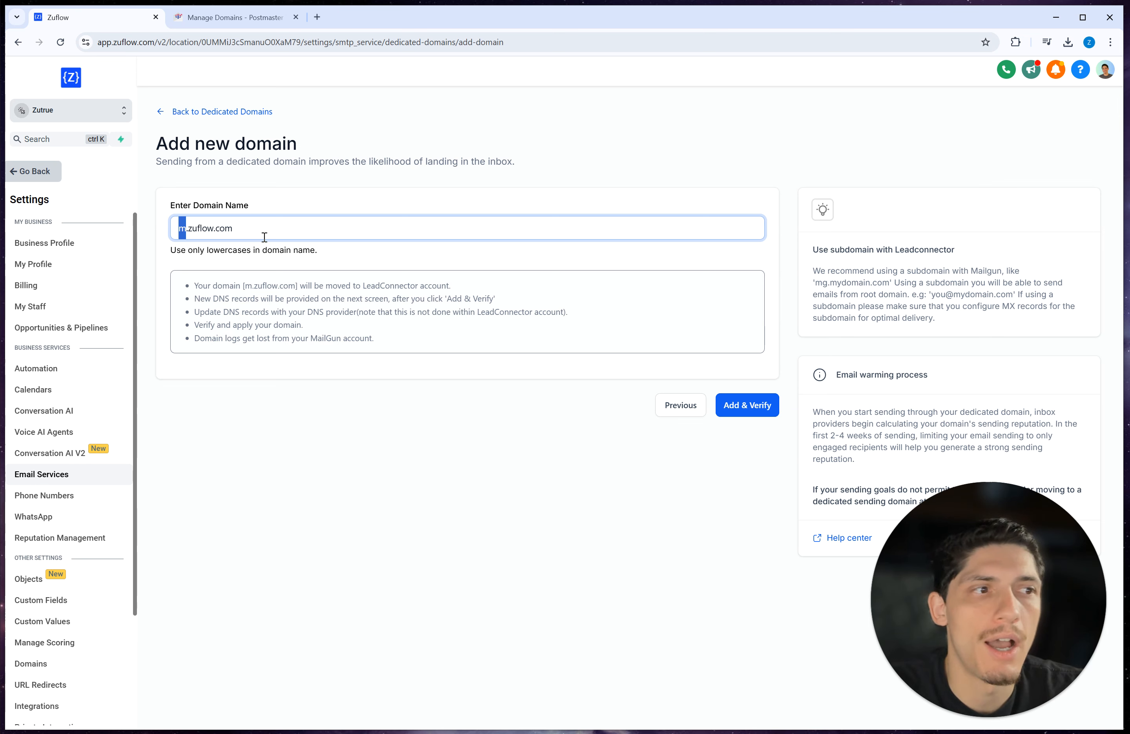
left_click_drag(284, 228, 122, 244)
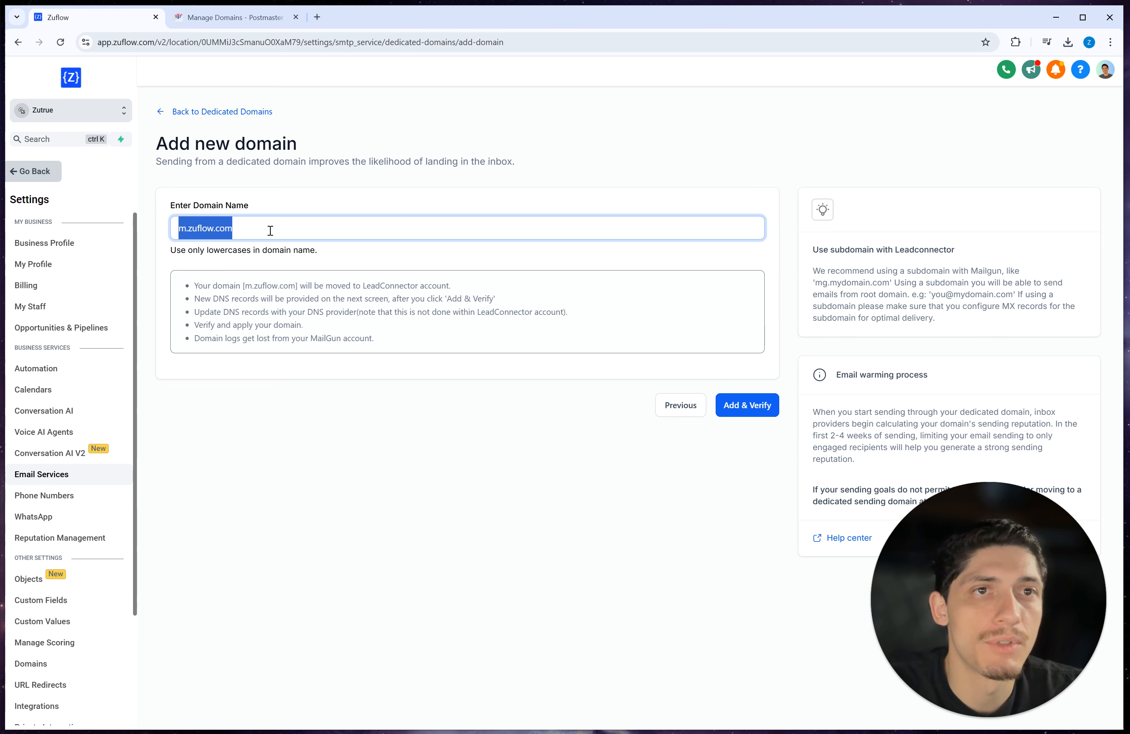
left_click(245, 232)
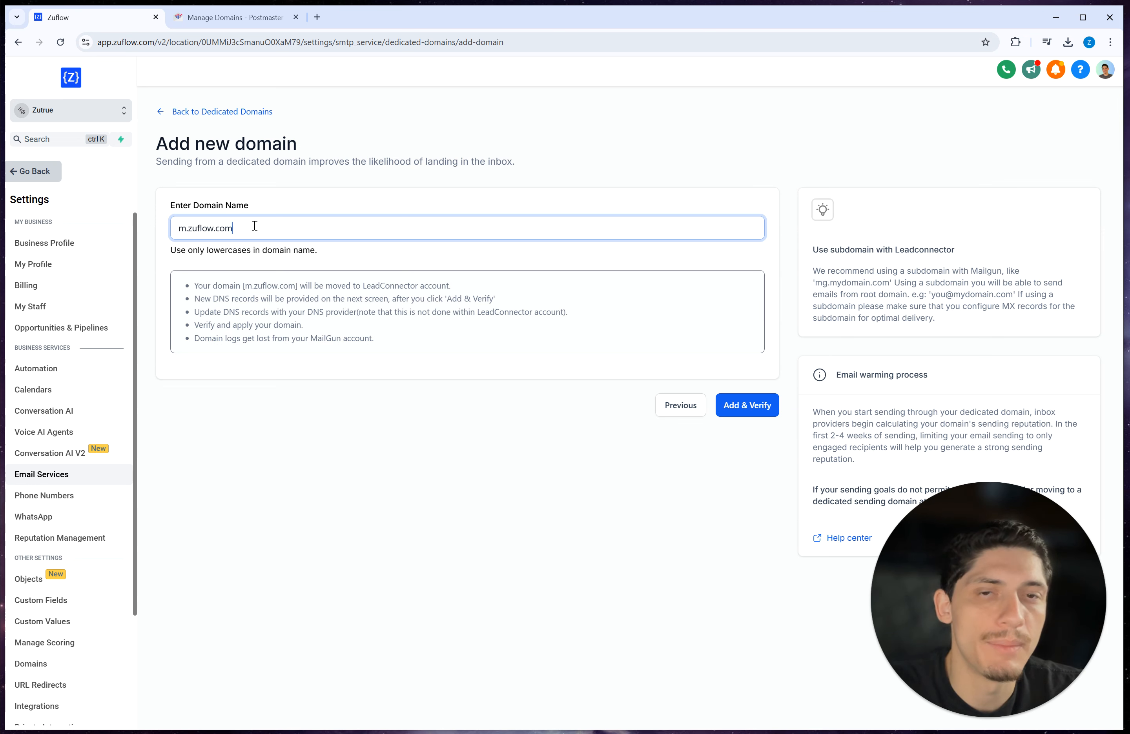
left_click_drag(182, 231, 245, 233)
left_click(256, 235)
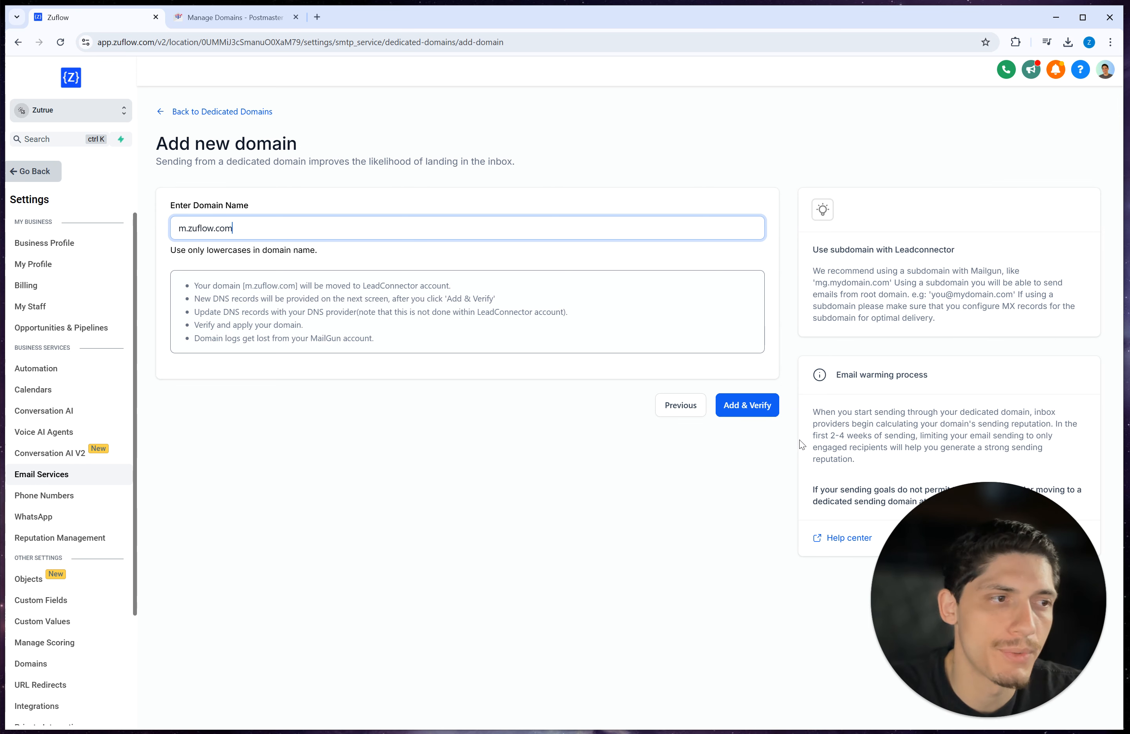
left_click(741, 410)
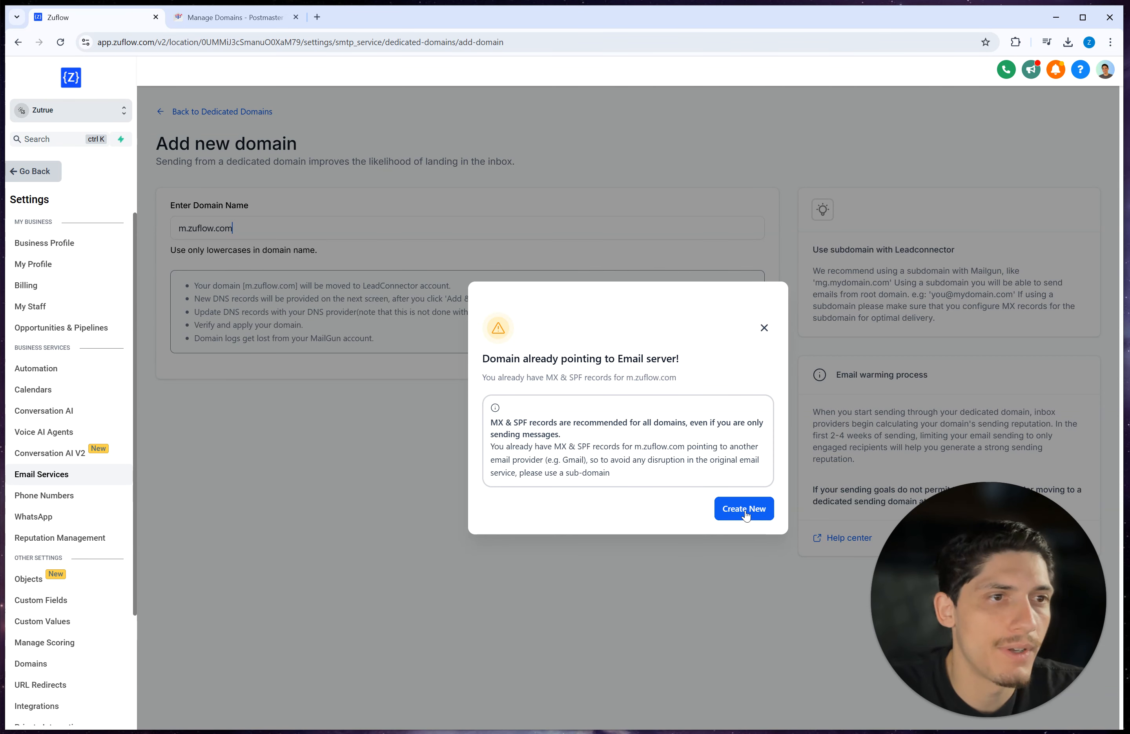
Step: Dismiss the existing-records warning and submit m.zusystem.com for adding and verification instead
left_click(764, 328)
left_click_drag(233, 228, 148, 233)
type("m.z")
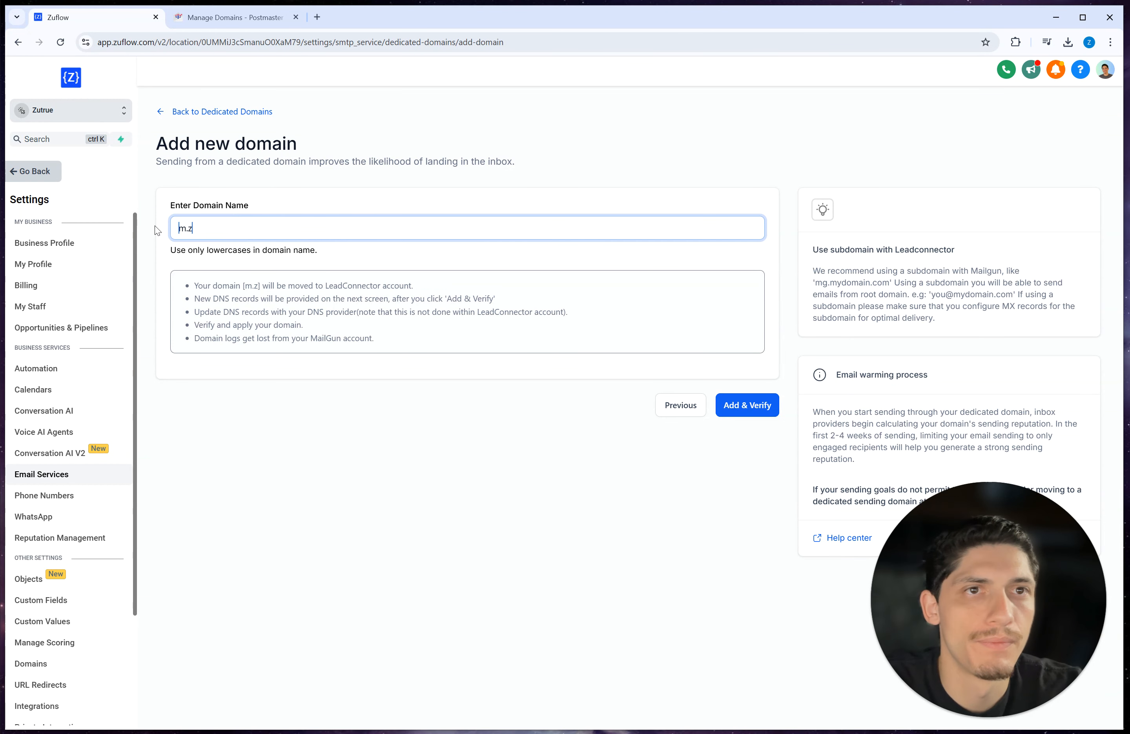
type("usystem.com")
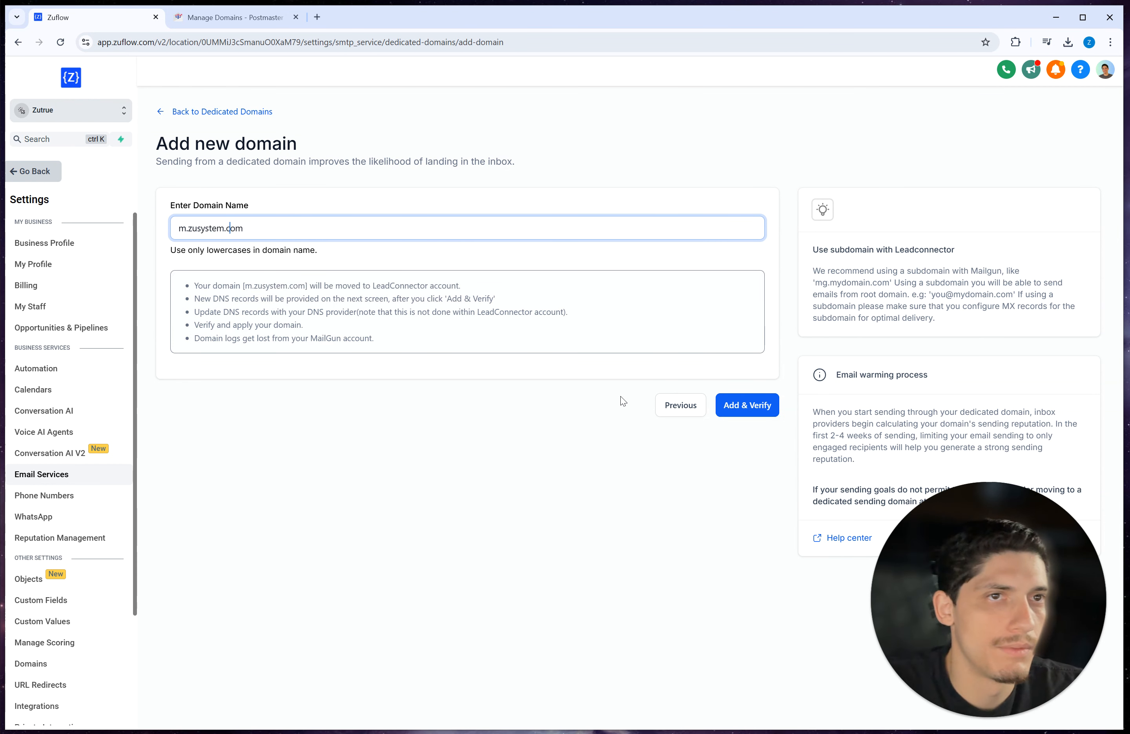
left_click(748, 406)
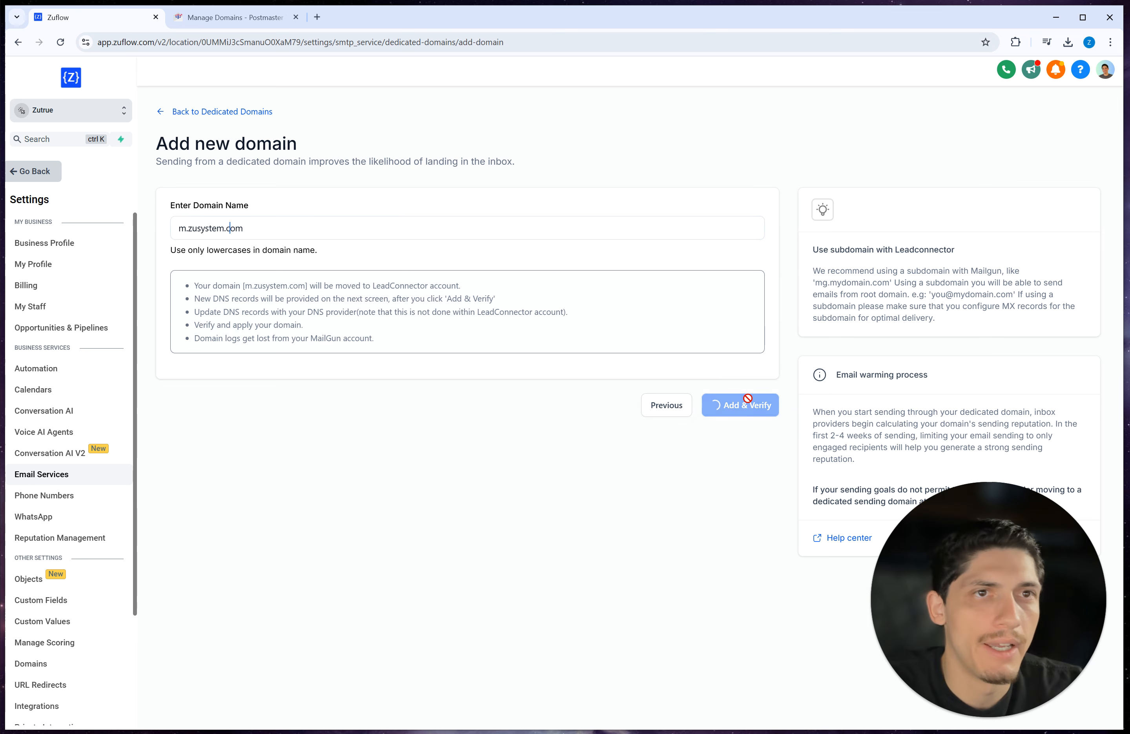
Step: Continue setup with Cloudflare as the domain provider to reach its DNS authorization page
left_click(269, 234)
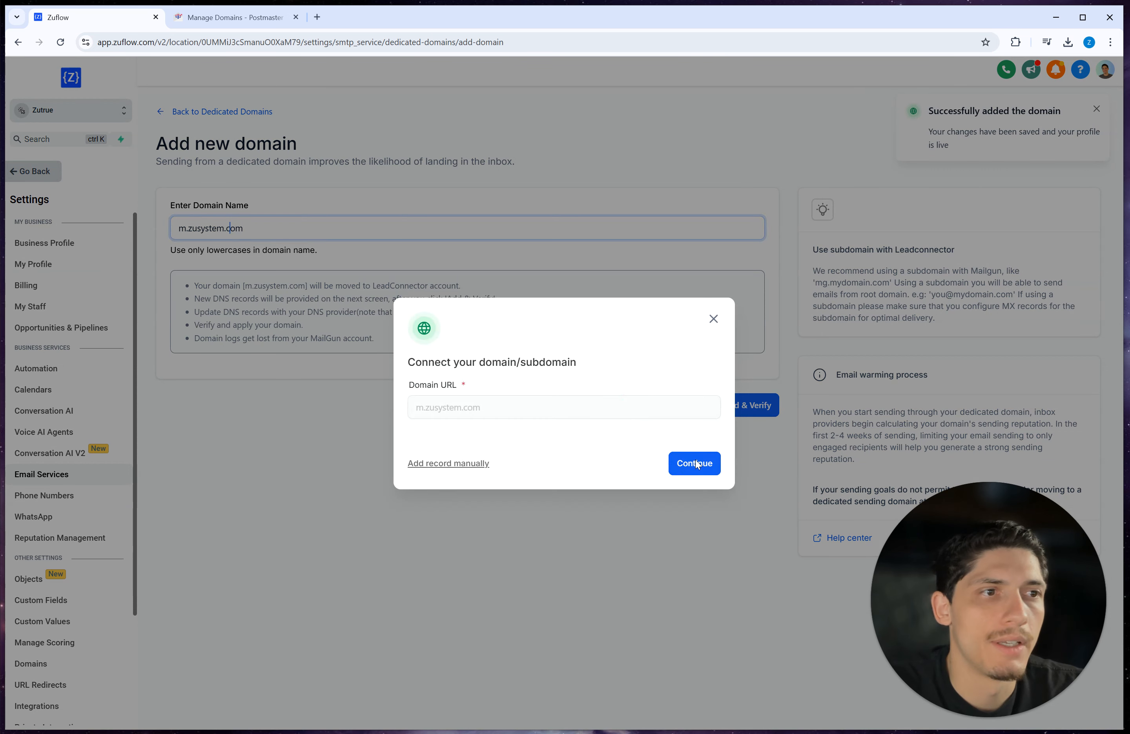
left_click(694, 463)
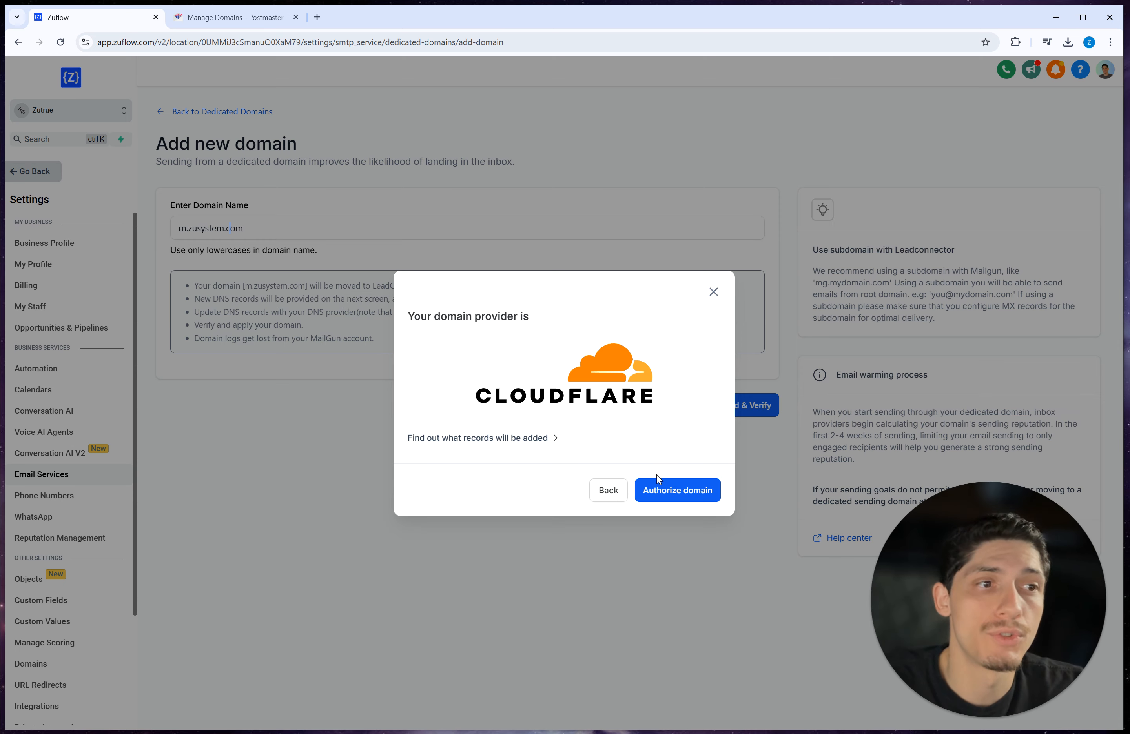
left_click(685, 498)
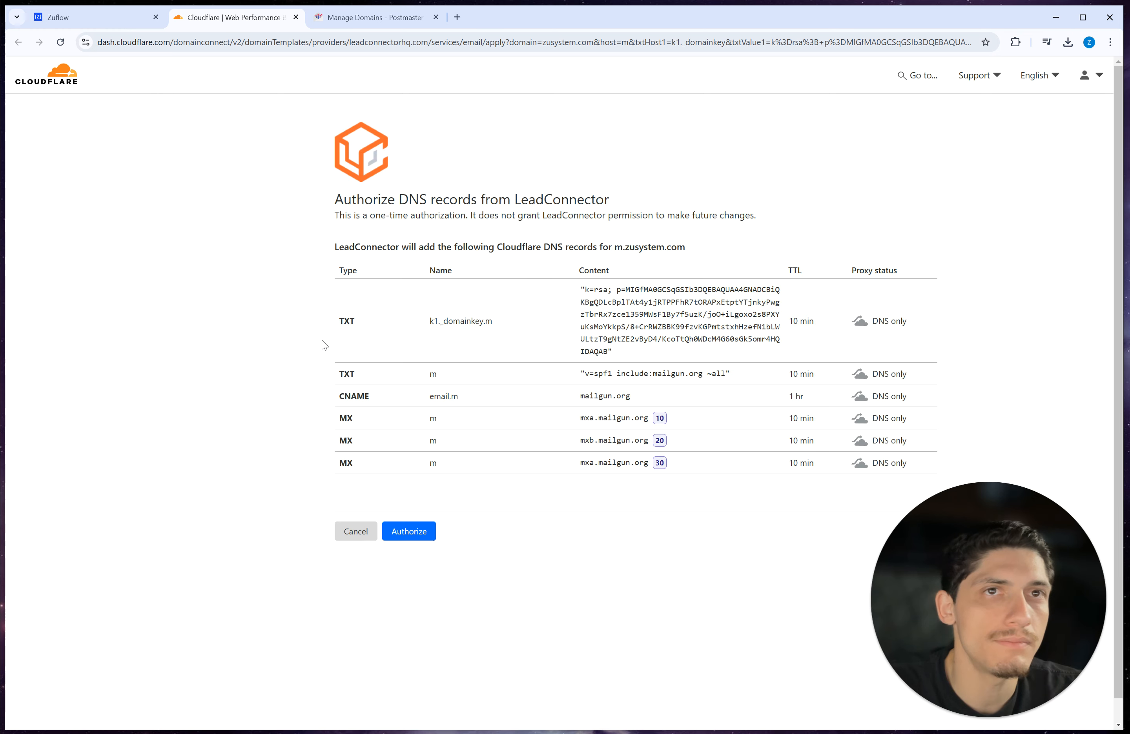
Step: Authorize Cloudflare to add the two TXT, one CNAME and three MX records for m.zusystem.com
left_click(419, 531)
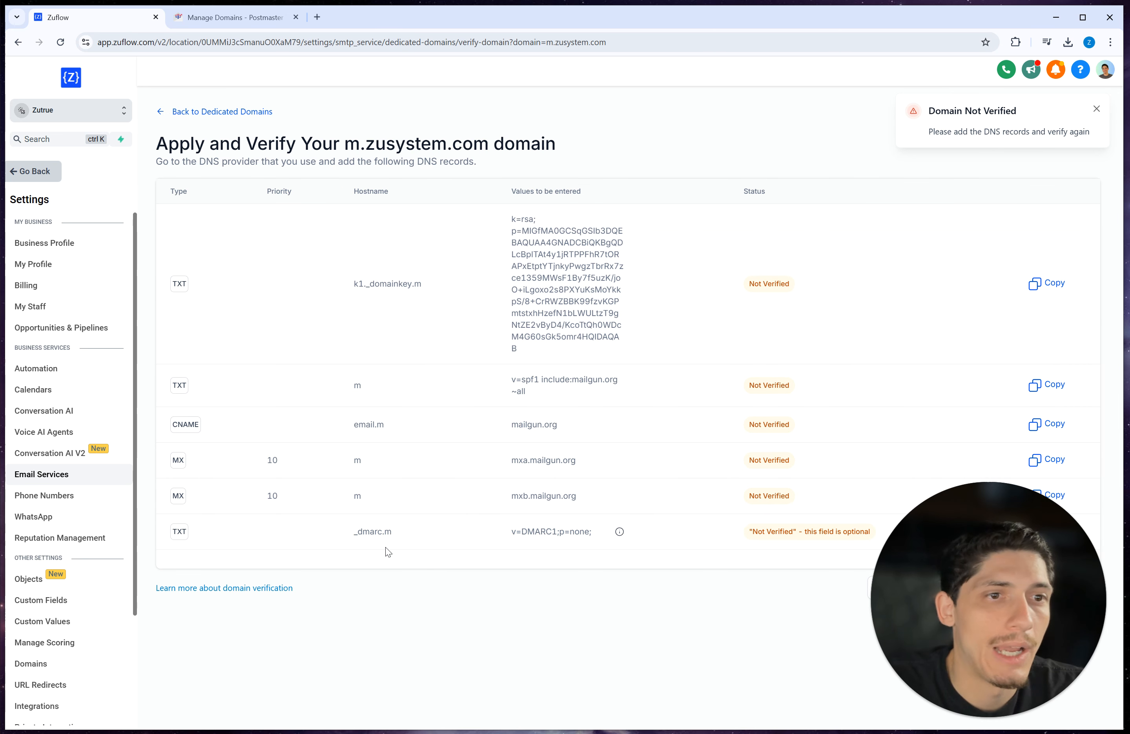
Step: Copy the _dmarc.m hostname and load Cloudflare's zusystem.com DNS records page in a new tab
double_click(369, 535)
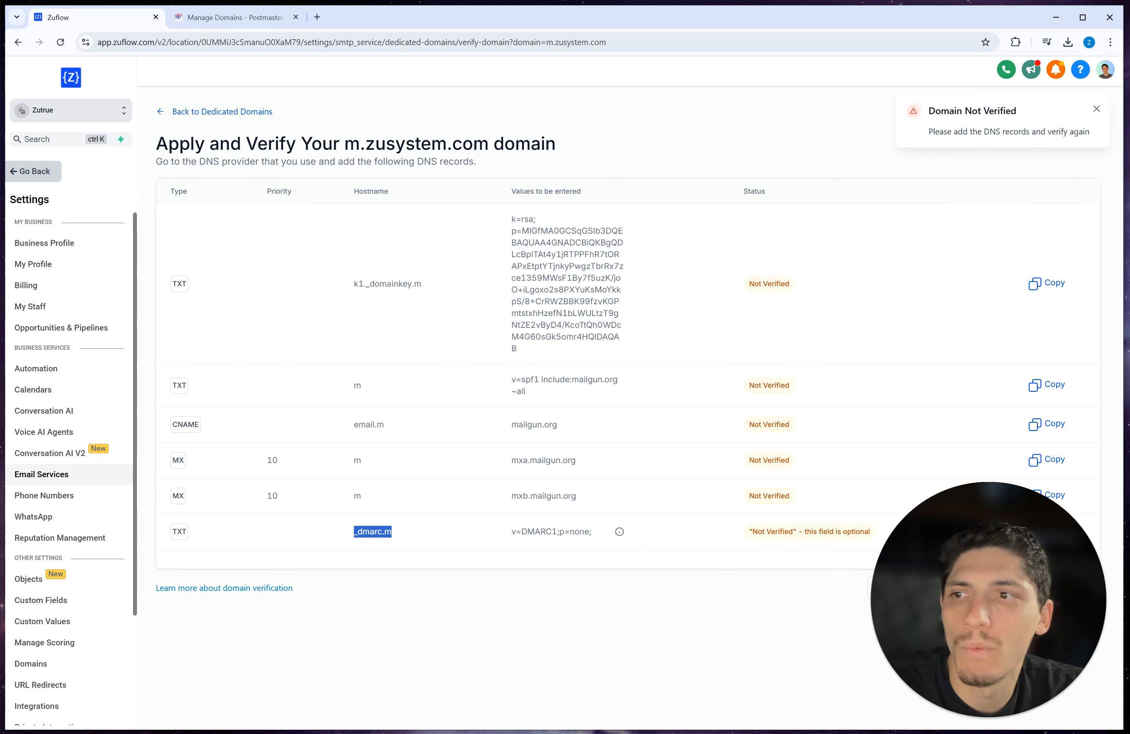
key("alt+Tab")
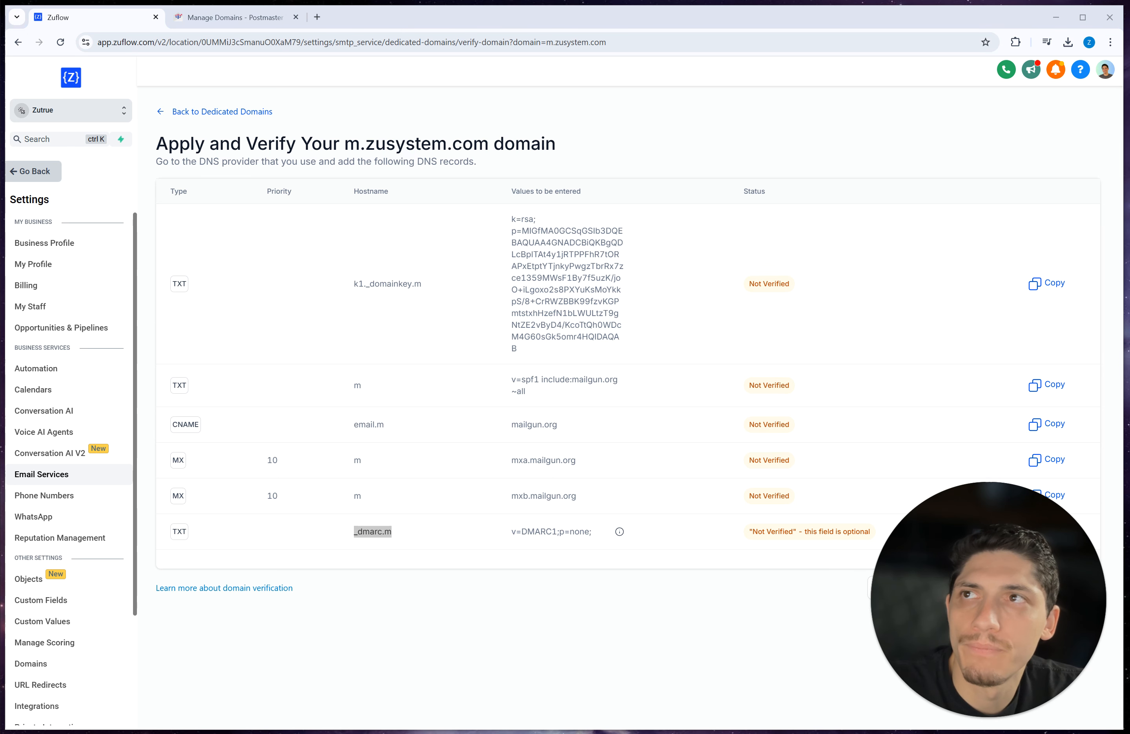
left_click(316, 18)
type("dash.cloudflare.com/79a5c9cf9eae4791eadfa8dd79cff320/zusystem.com/dns/records")
key("Return")
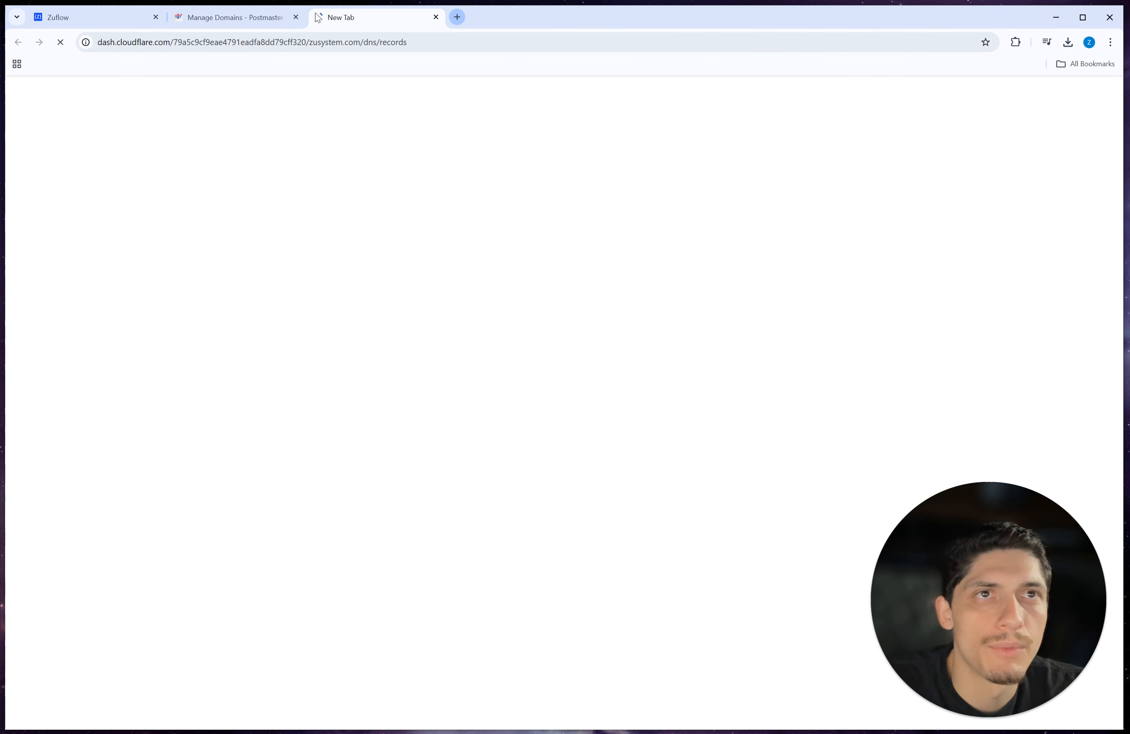
left_click(128, 20)
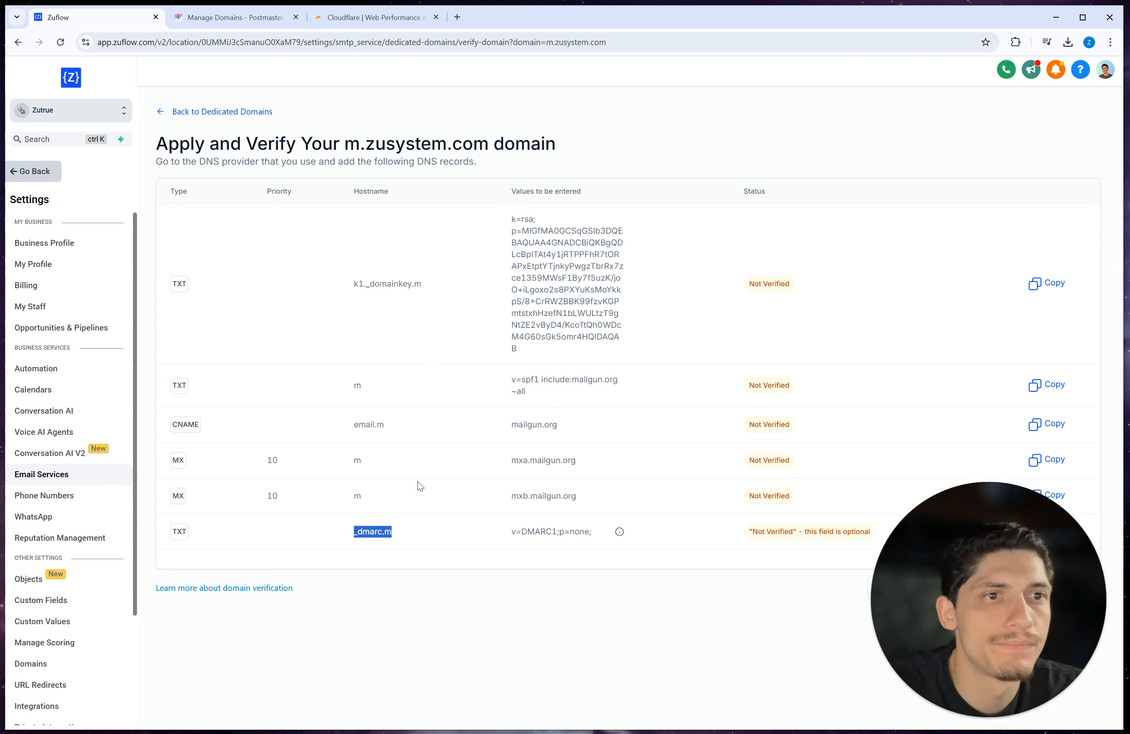
left_click(374, 19)
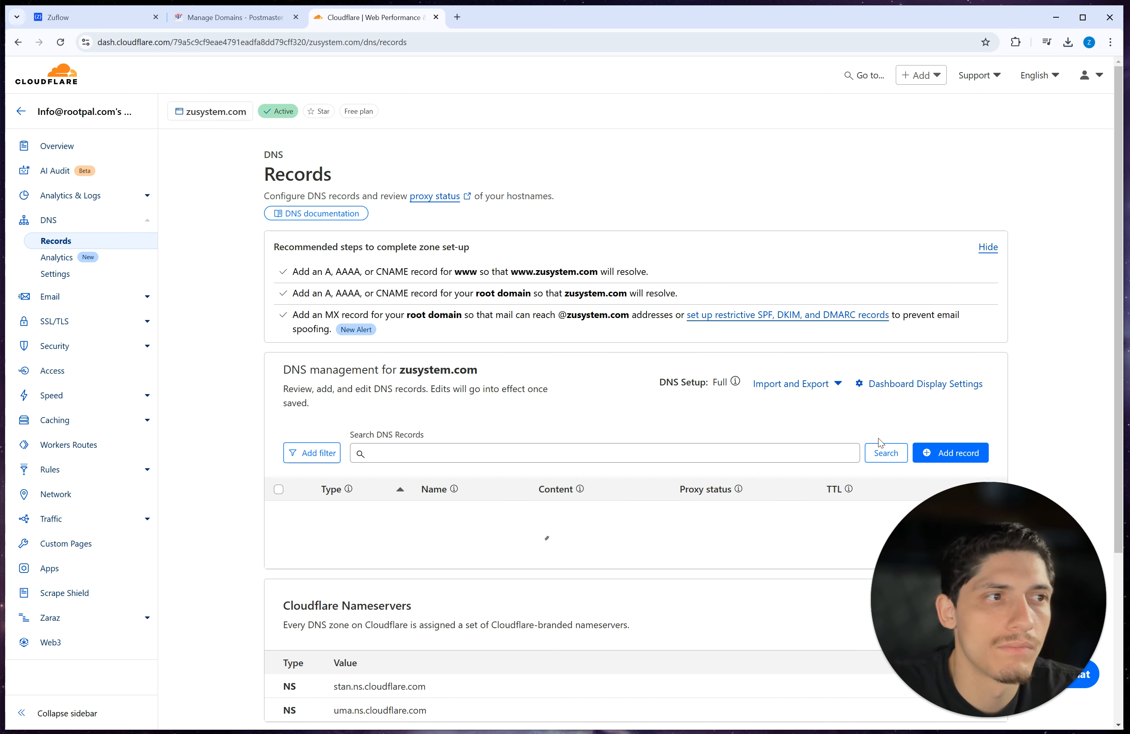
Step: Start a new zusystem.com DNS record named _dmarc.m with type TXT
scroll(880, 443, "down", 3)
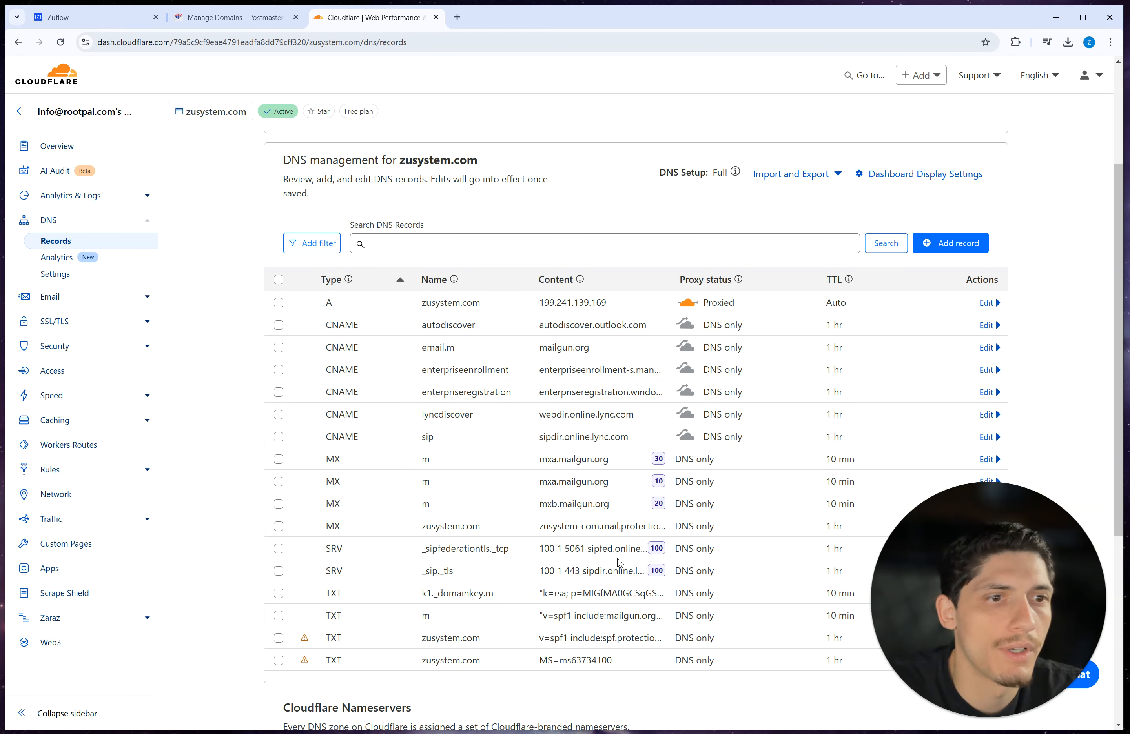
left_click(943, 247)
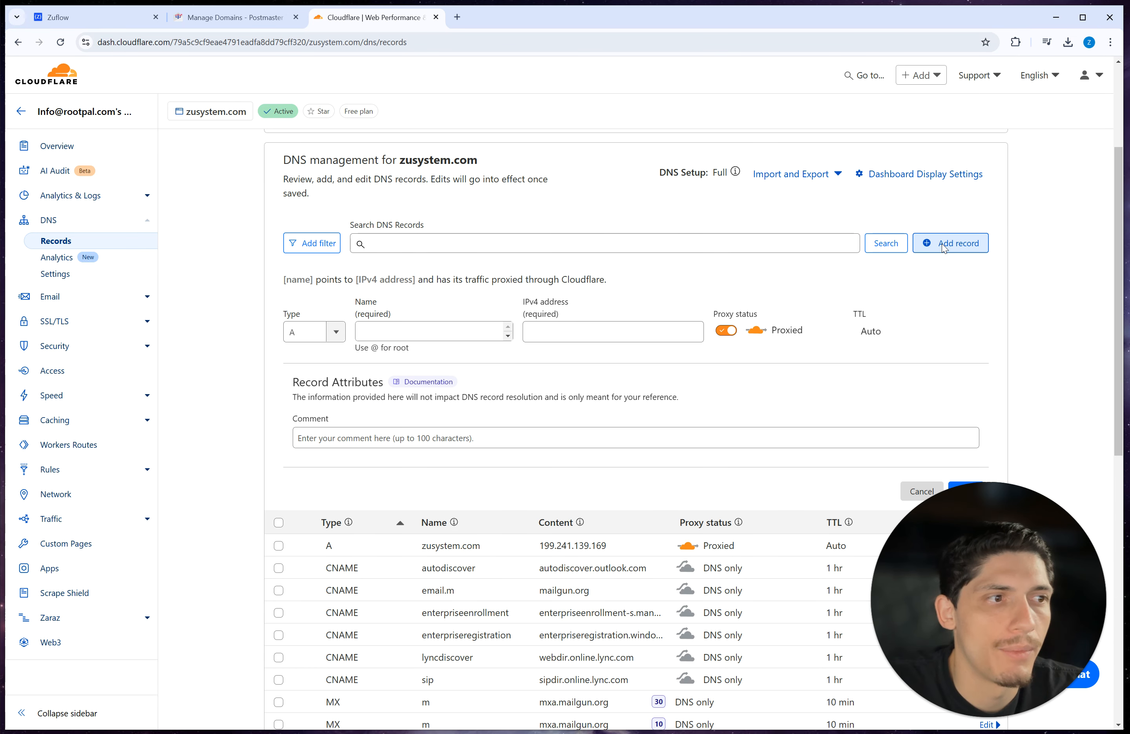
left_click(88, 18)
double_click(363, 531)
key("ctrl+c")
left_click(353, 18)
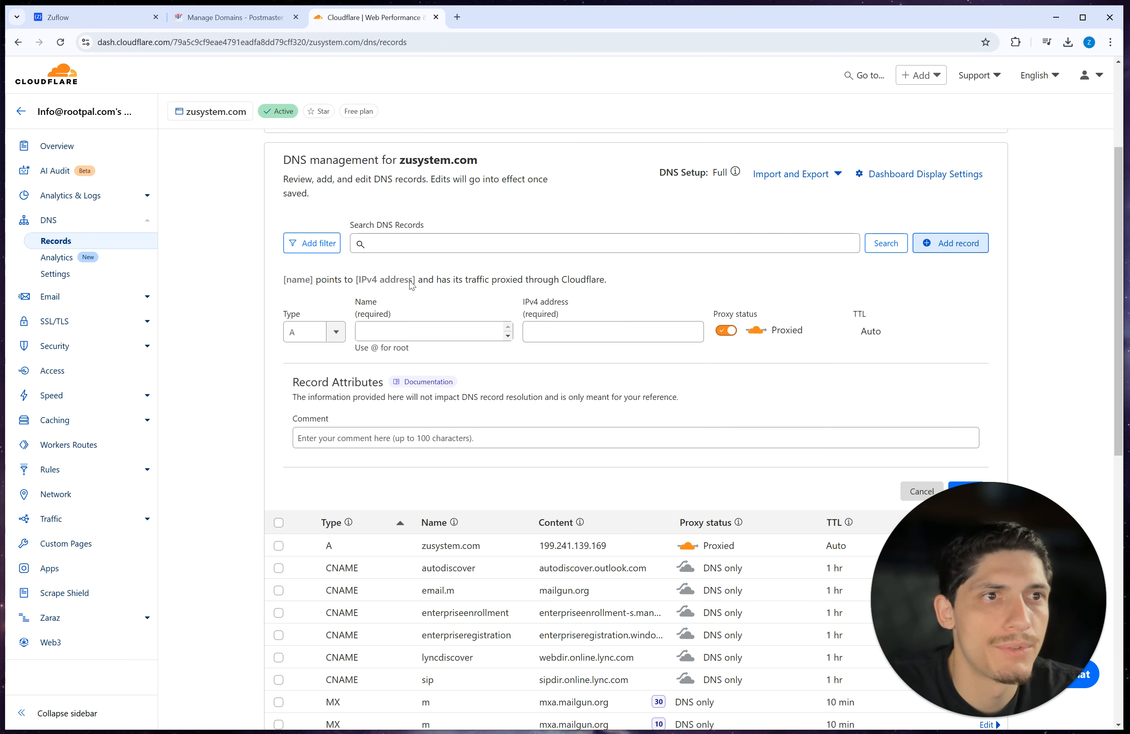
left_click(445, 331)
key("ctrl+v")
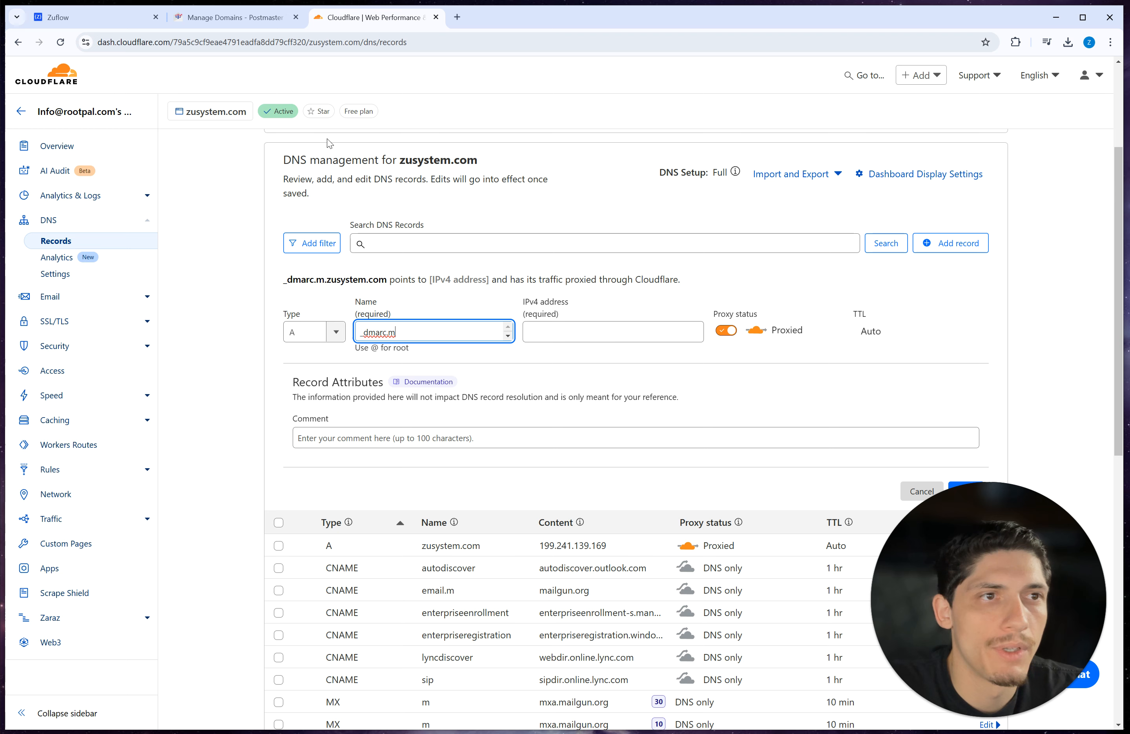
left_click(305, 332)
type("txt")
left_click(314, 357)
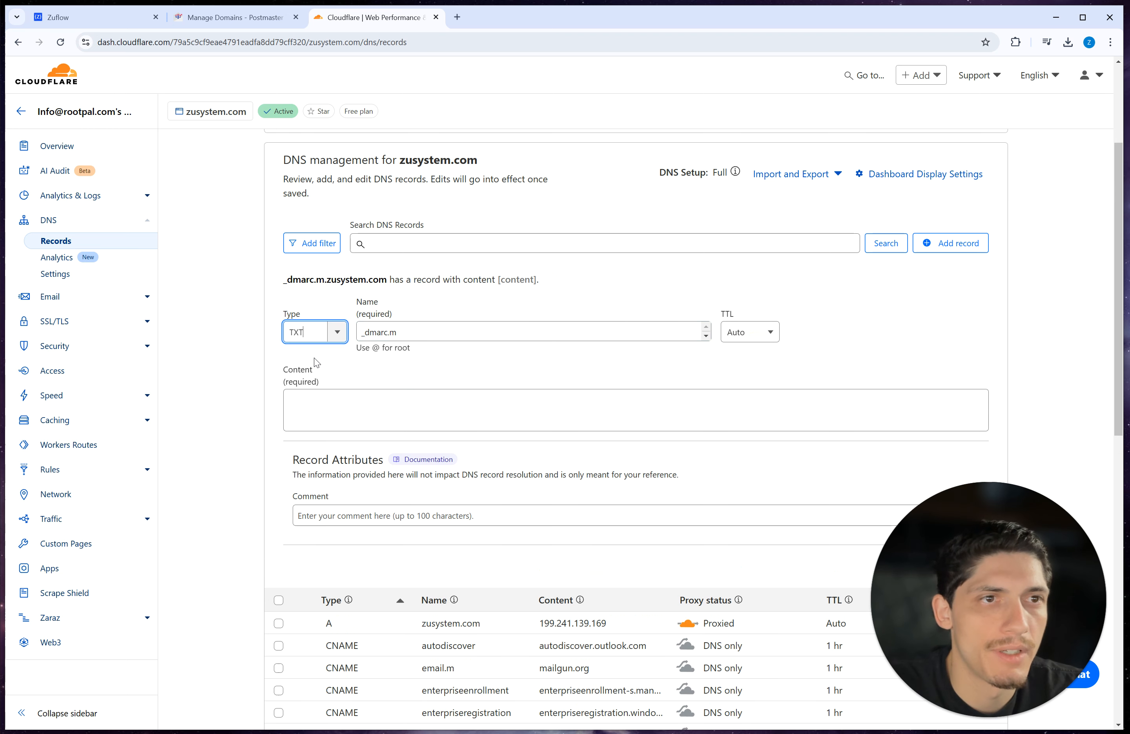
Step: Paste v=DMARC1;p=none; as the record content, save it, and return to Zuflow
left_click(229, 18)
left_click(104, 19)
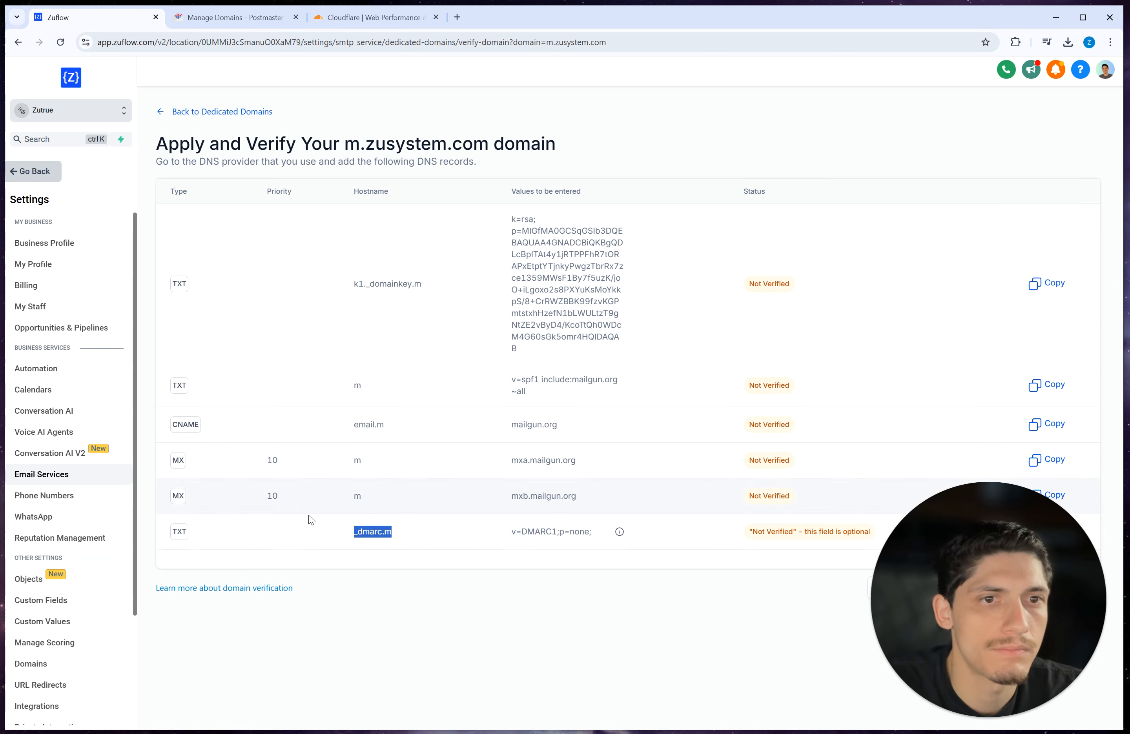
left_click_drag(511, 532, 592, 532)
key("ctrl+c")
left_click(370, 17)
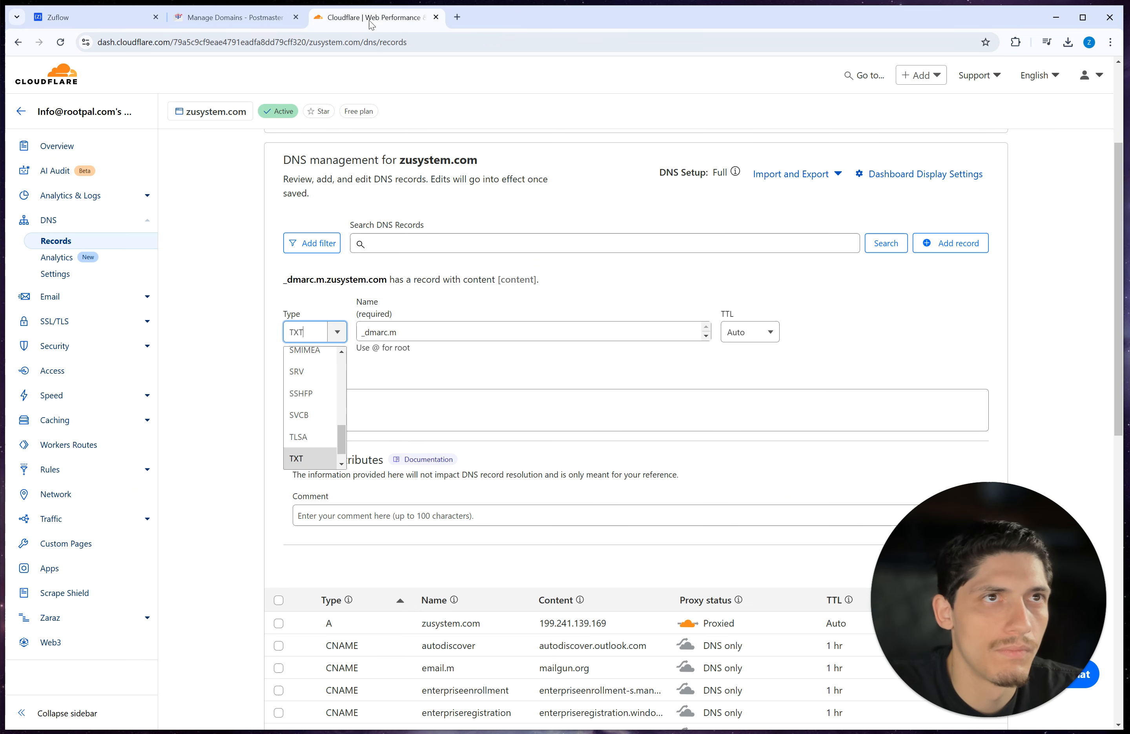
left_click(409, 420)
key("ctrl+v")
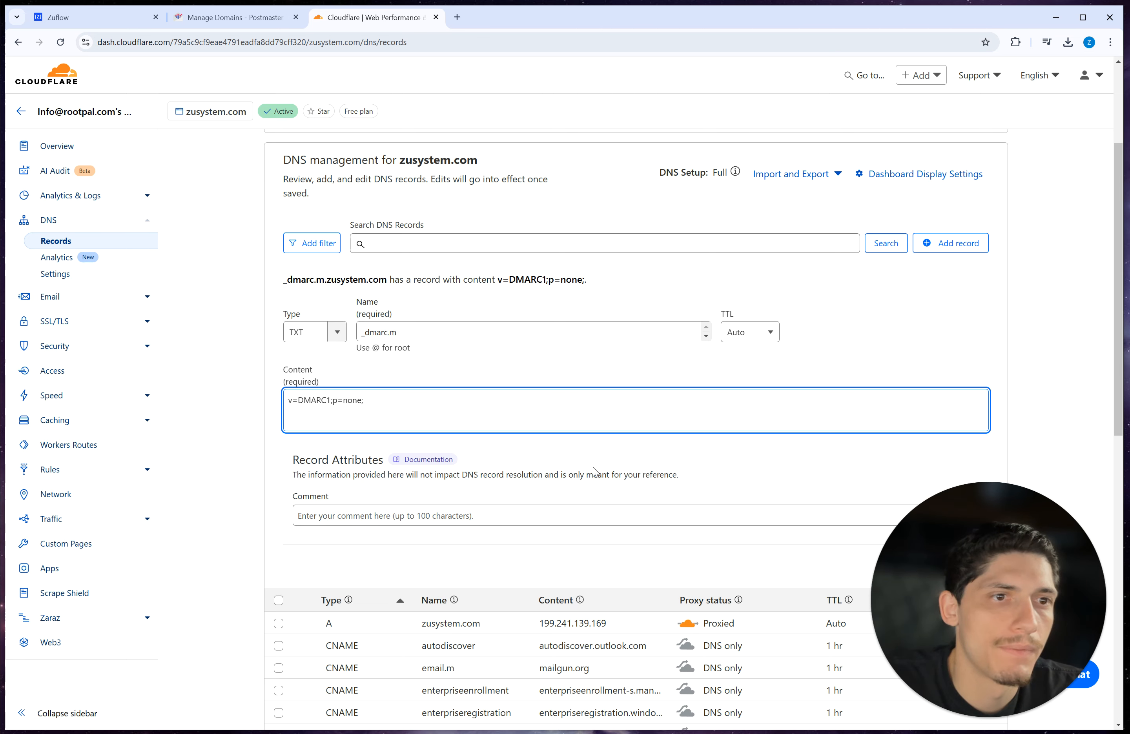
scroll(743, 418, "down", 2)
left_click(967, 453)
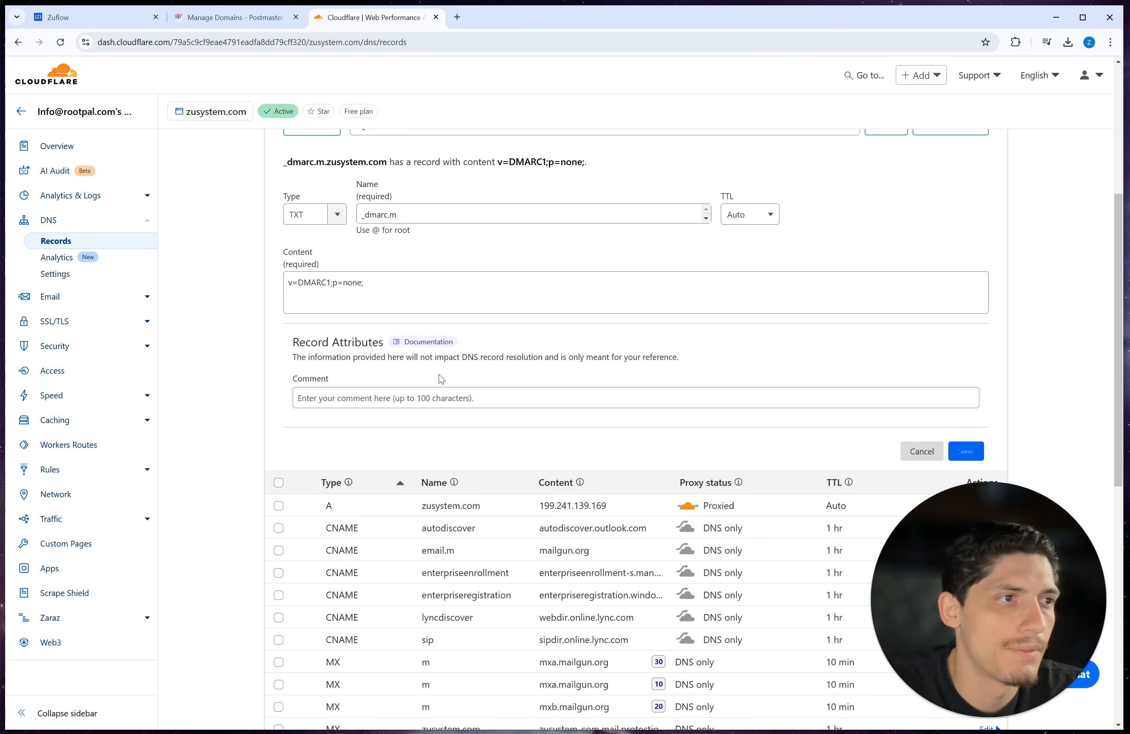
left_click(247, 23)
left_click(80, 23)
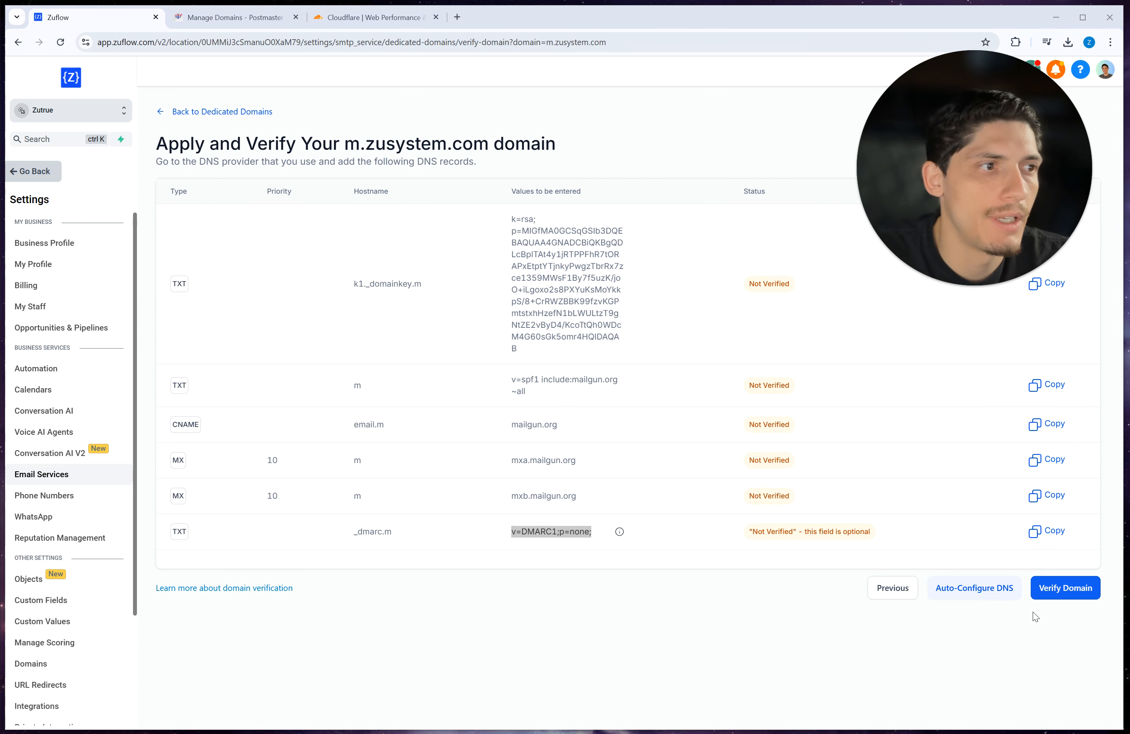
Step: Run a first DNS check for m.zusystem.com, then return to the dedicated domains list
left_click(1064, 591)
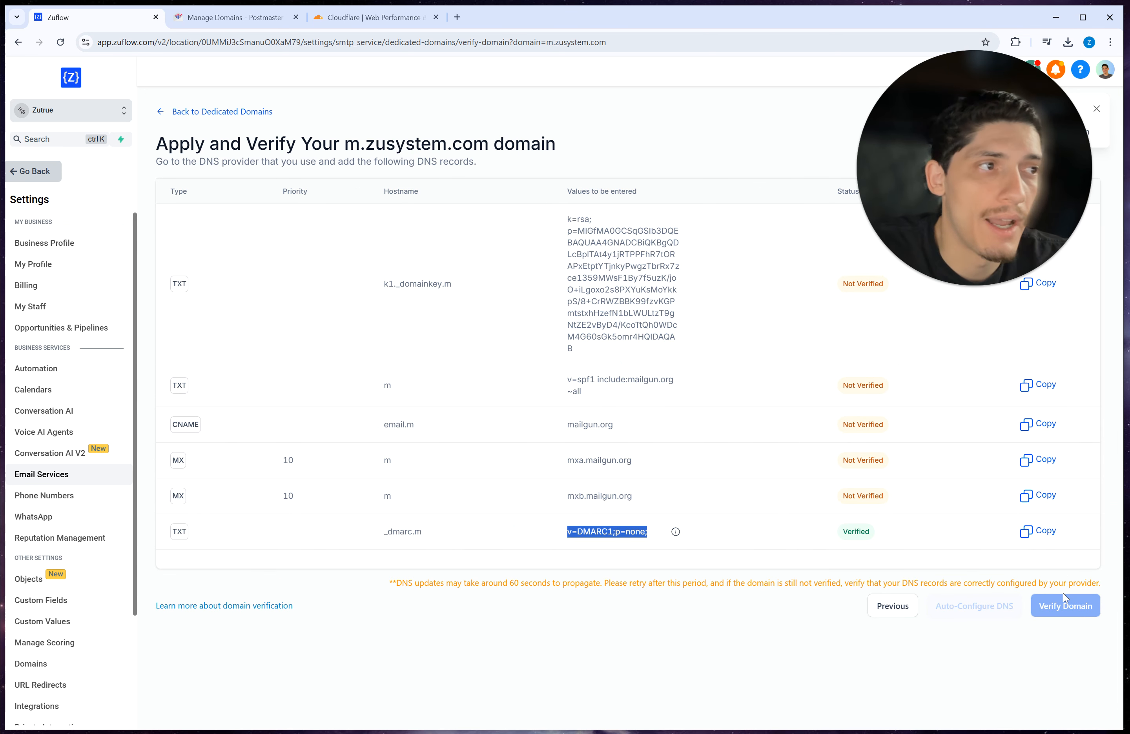
left_click(969, 233)
left_click_drag(970, 234, 934, 167)
left_click(901, 607)
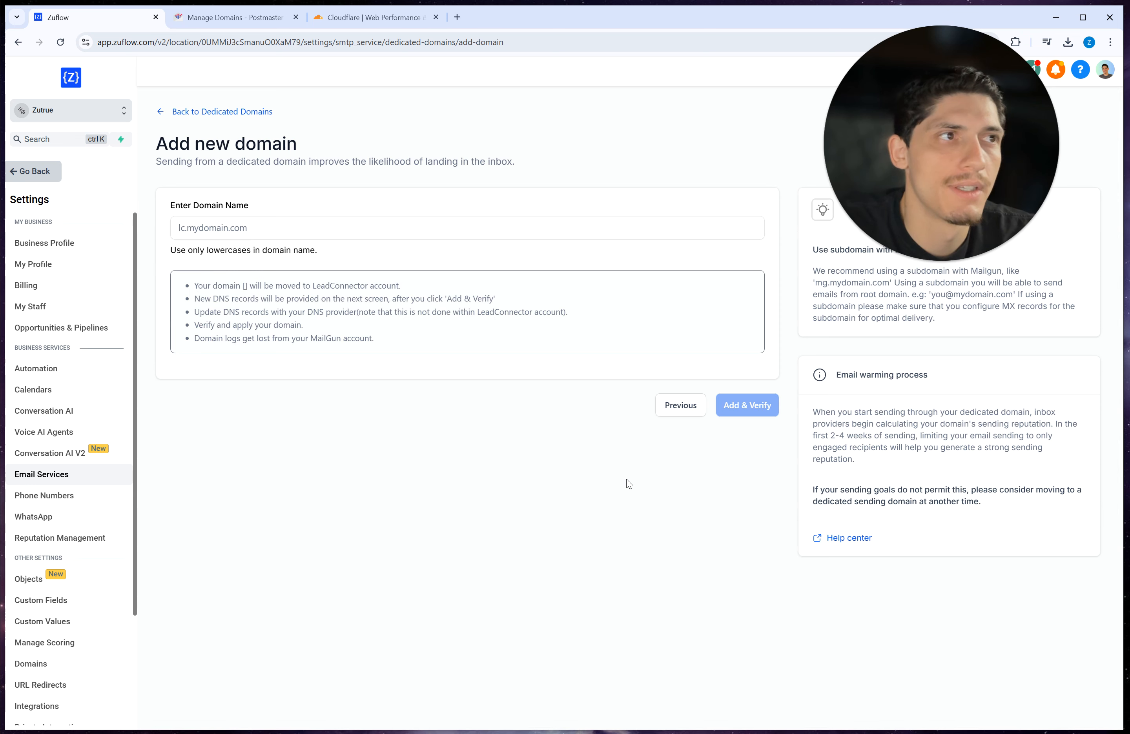
left_click(218, 112)
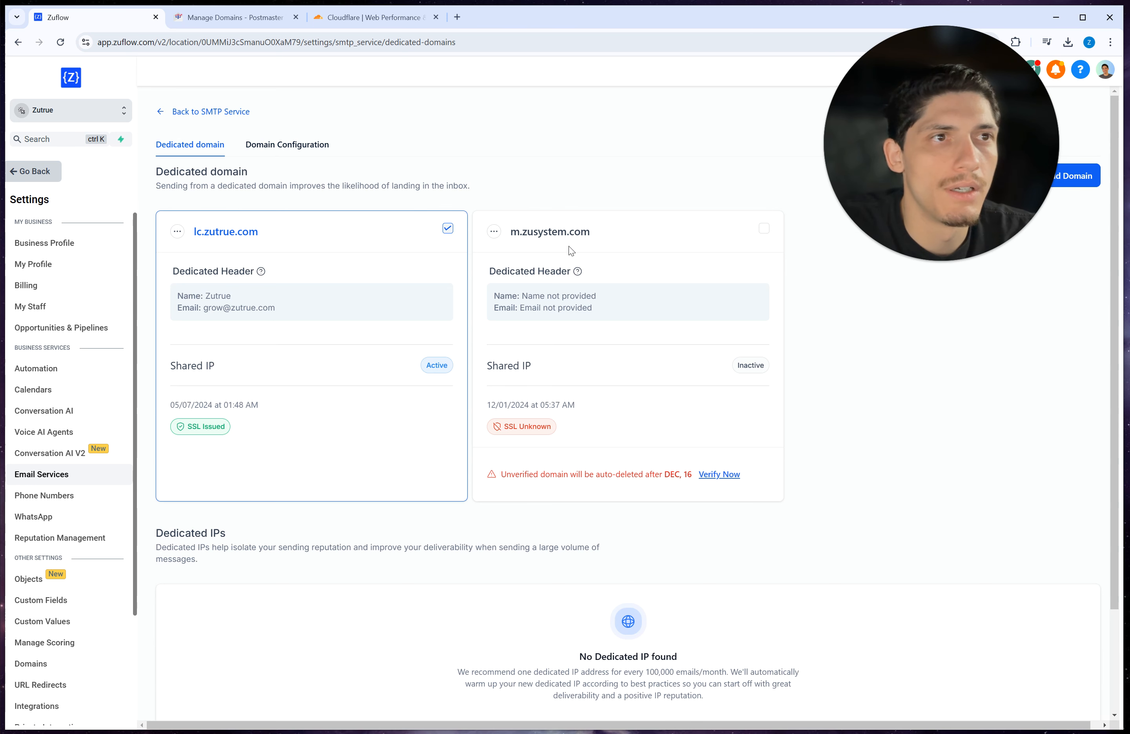
Step: Re-run verification for m.zusystem.com until it shows Shared IP Active and SSL Issued
left_click(724, 479)
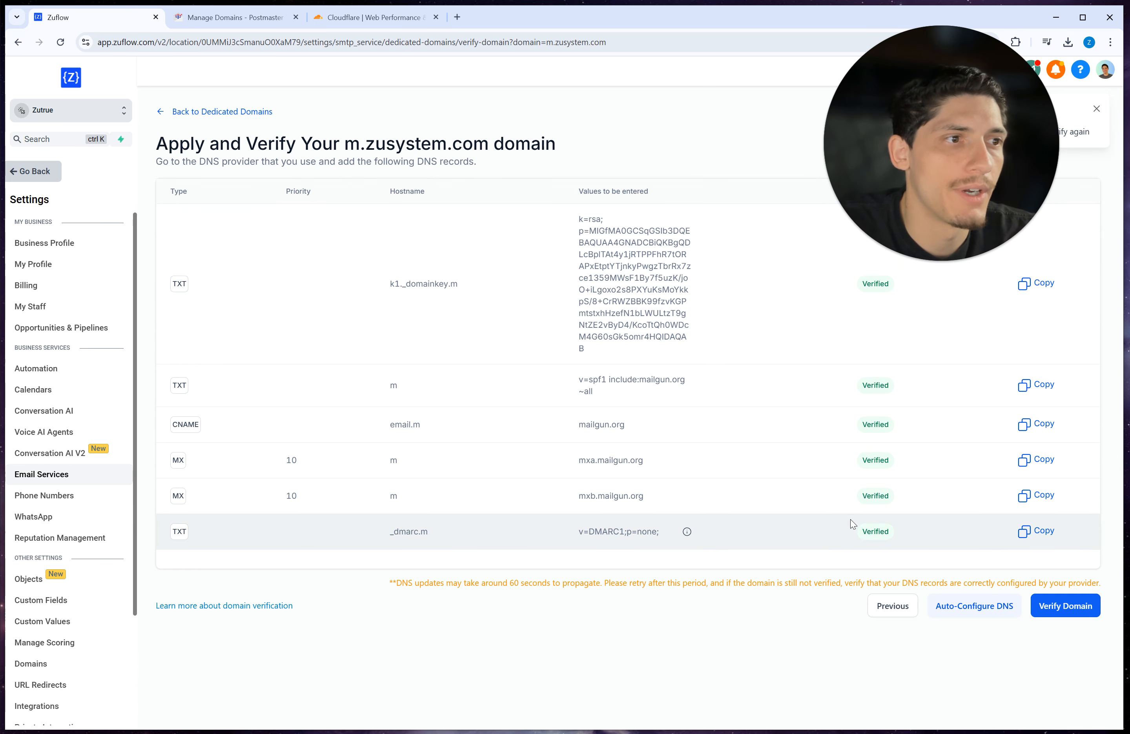
left_click(1048, 608)
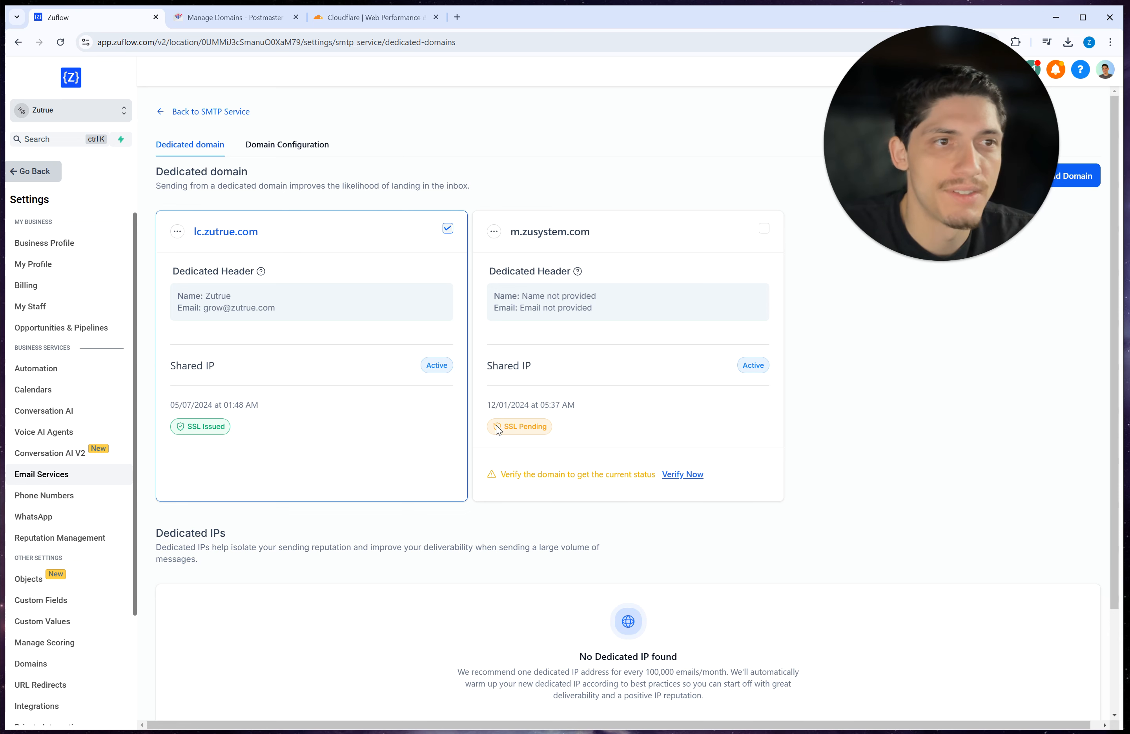
left_click(684, 476)
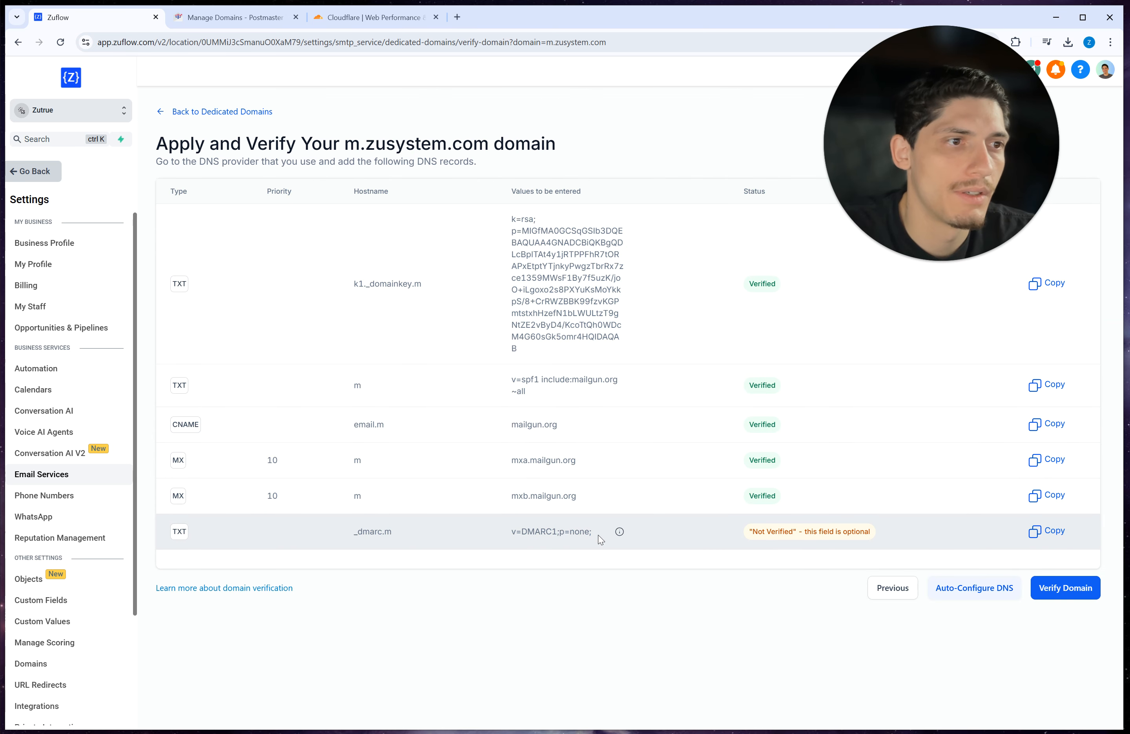
left_click(1062, 595)
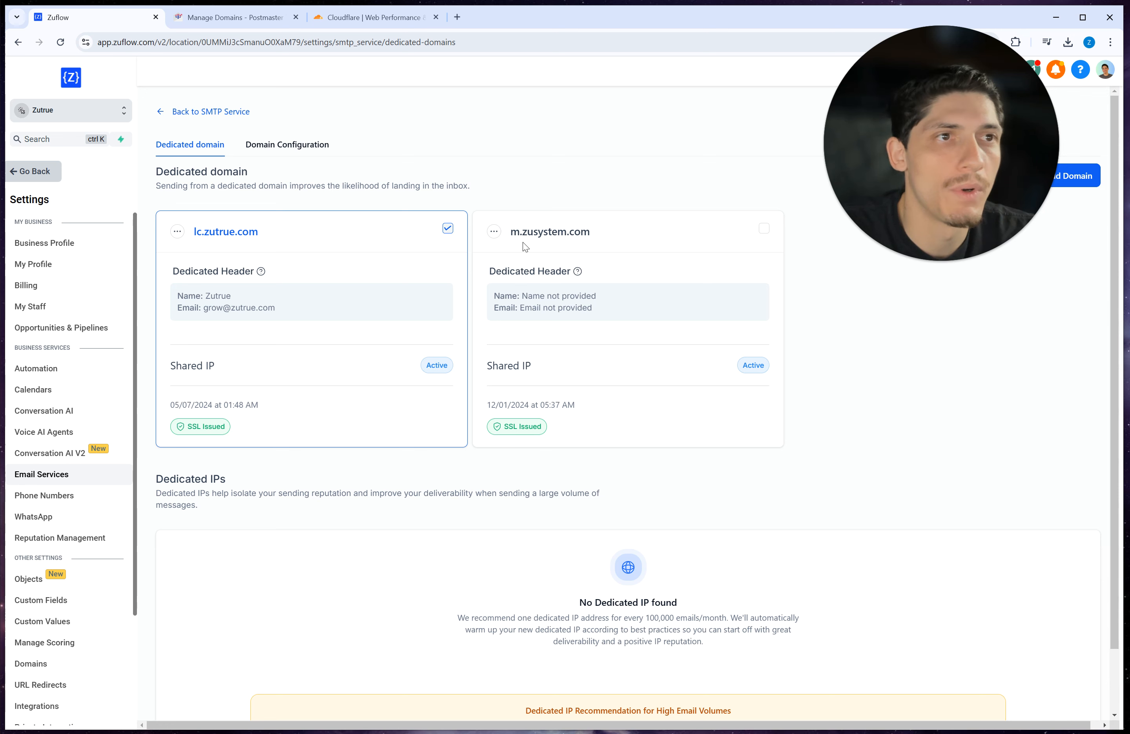
left_click(495, 232)
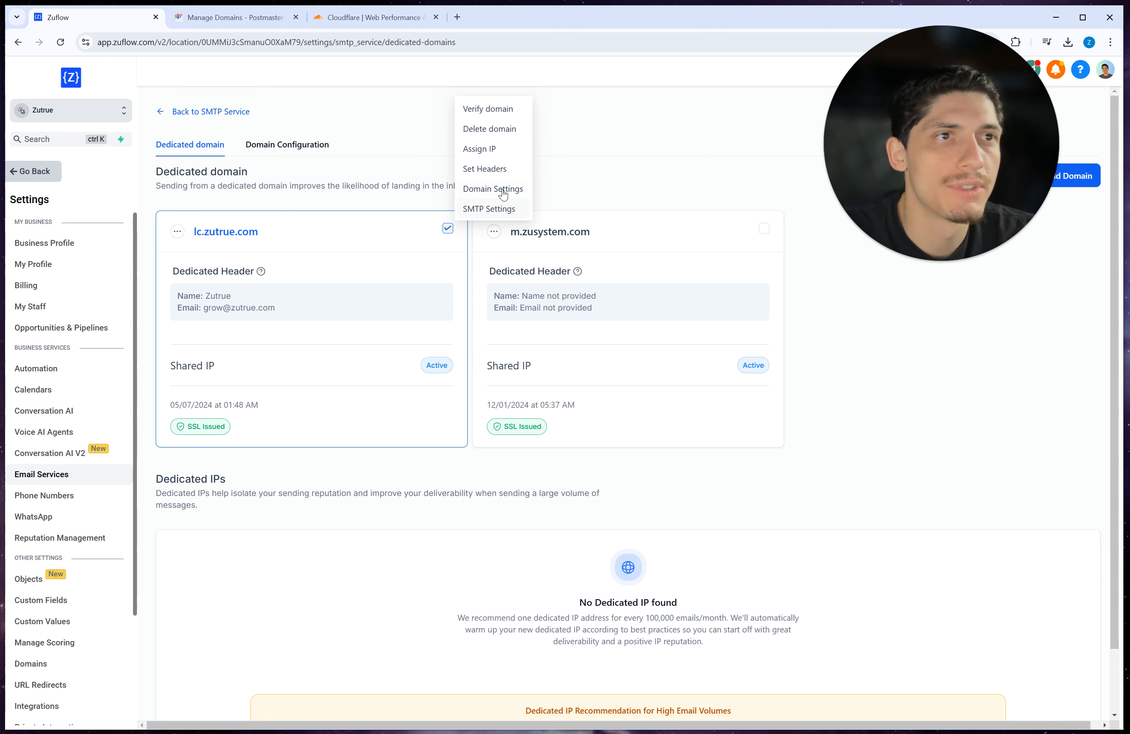
left_click(481, 169)
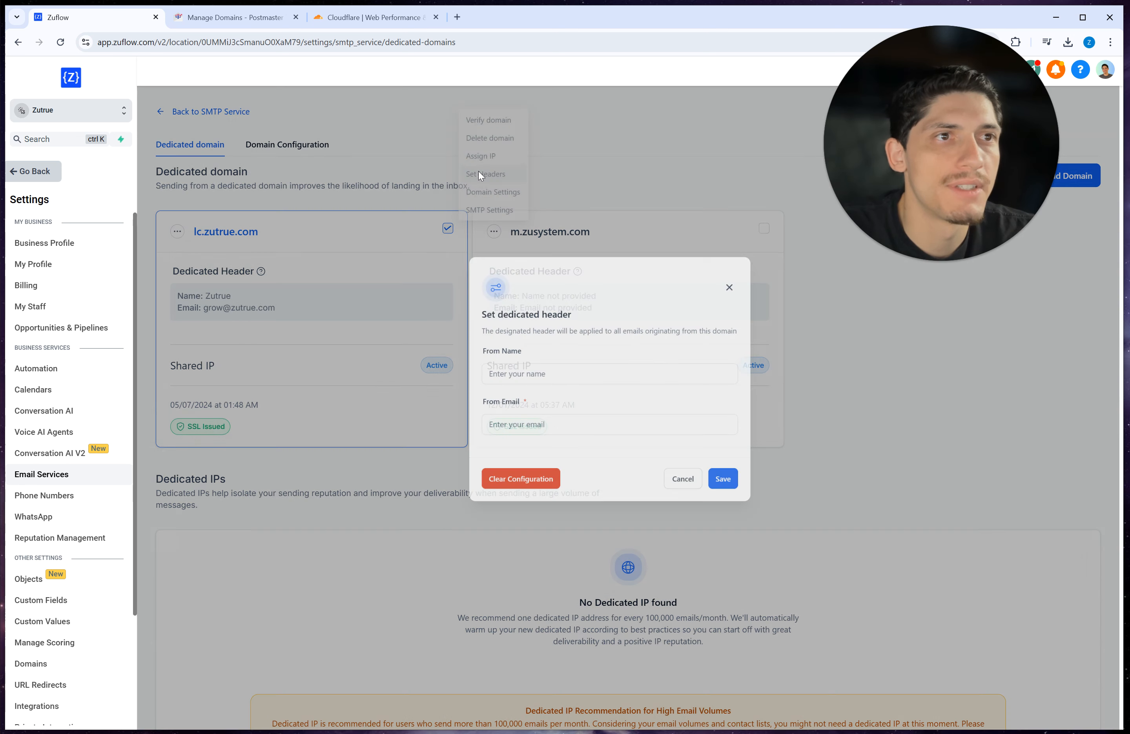
left_click(575, 403)
type("Zutrue")
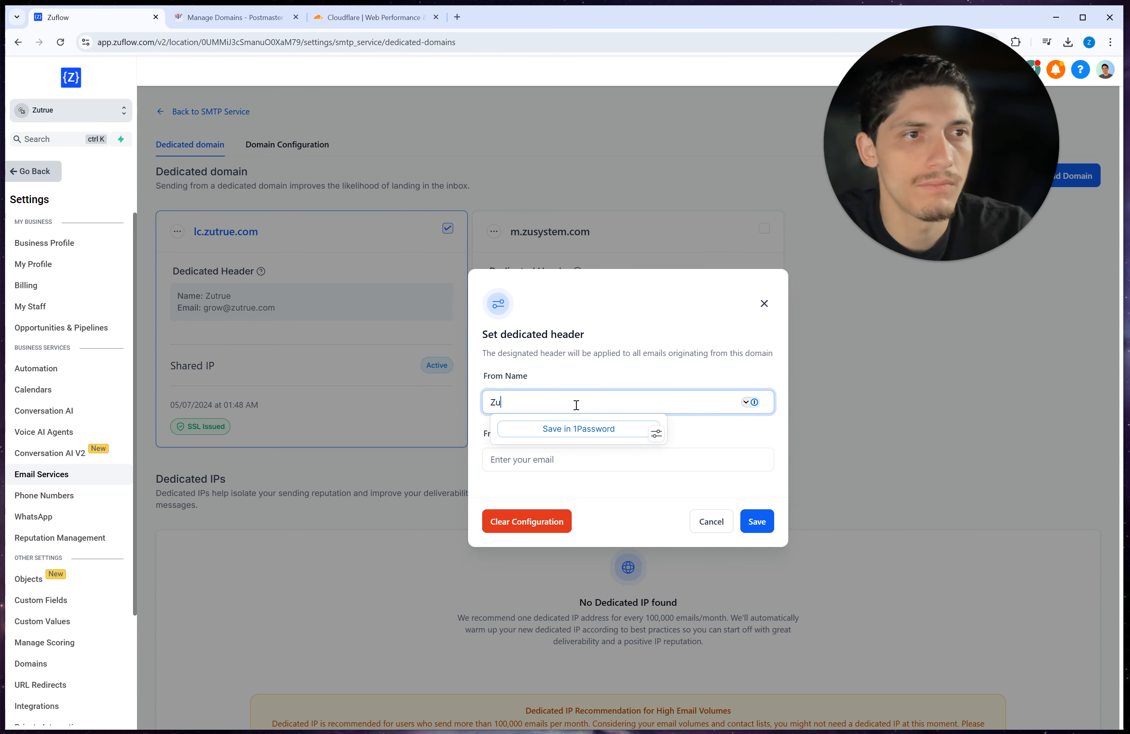
key("Tab")
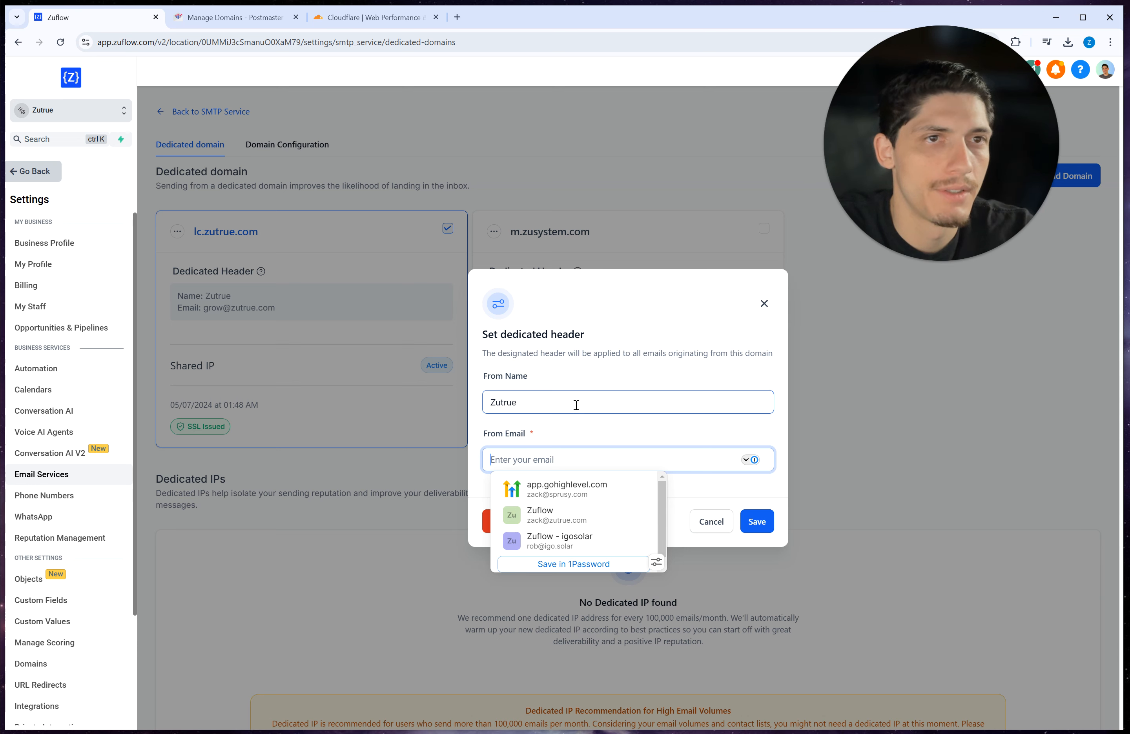
type("m")
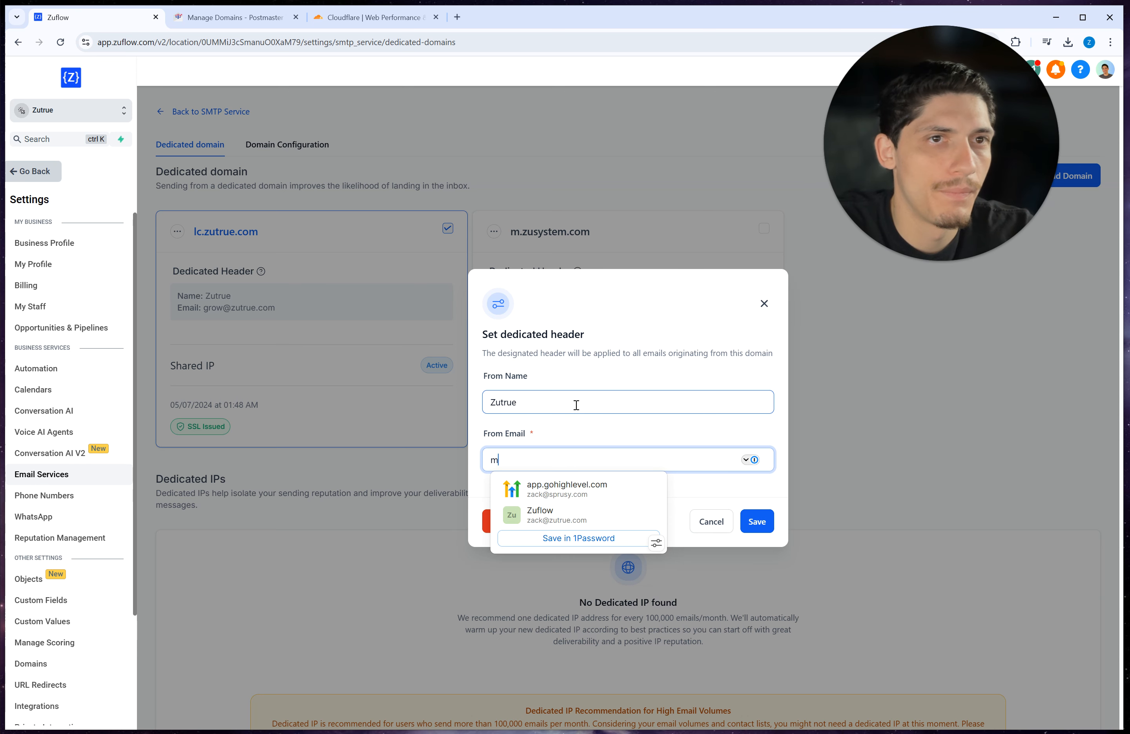
key("BackSpace")
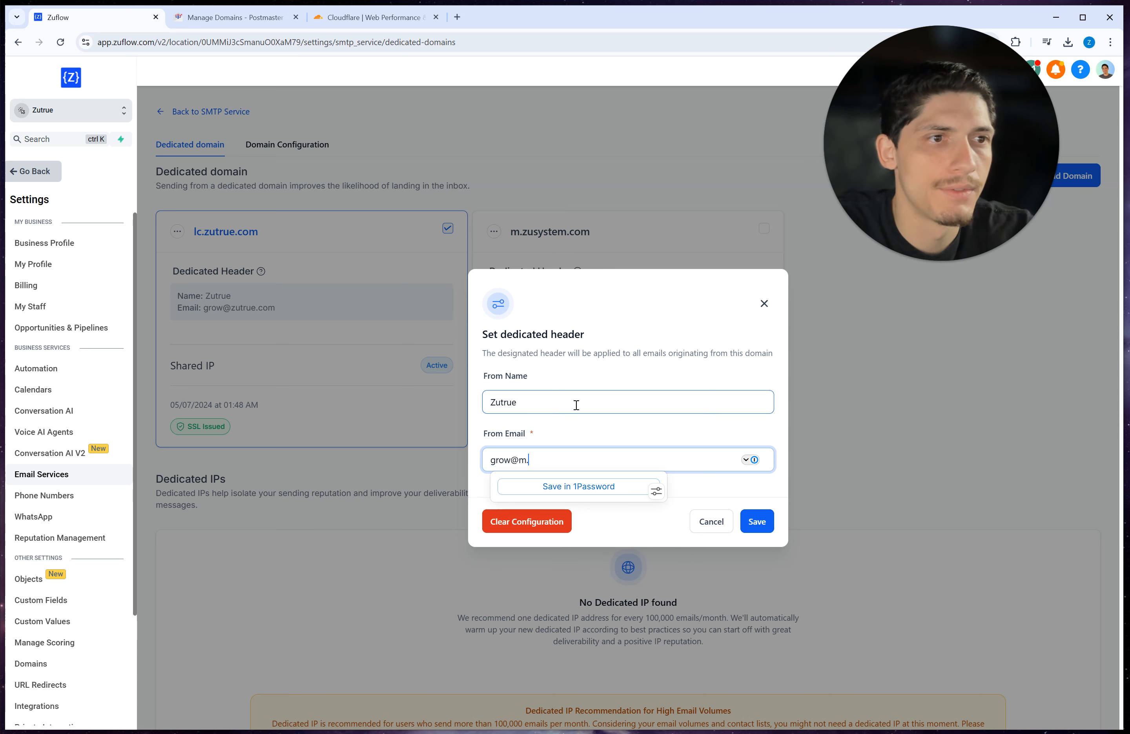
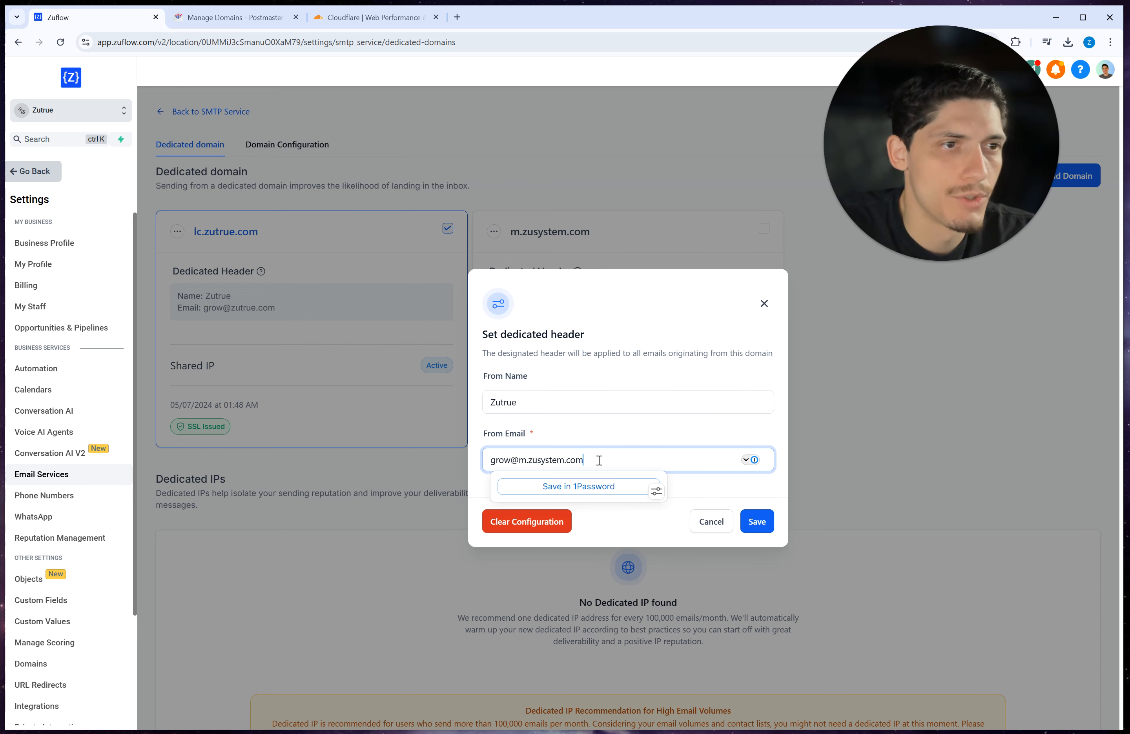
left_click_drag(599, 460, 487, 461)
left_click(757, 521)
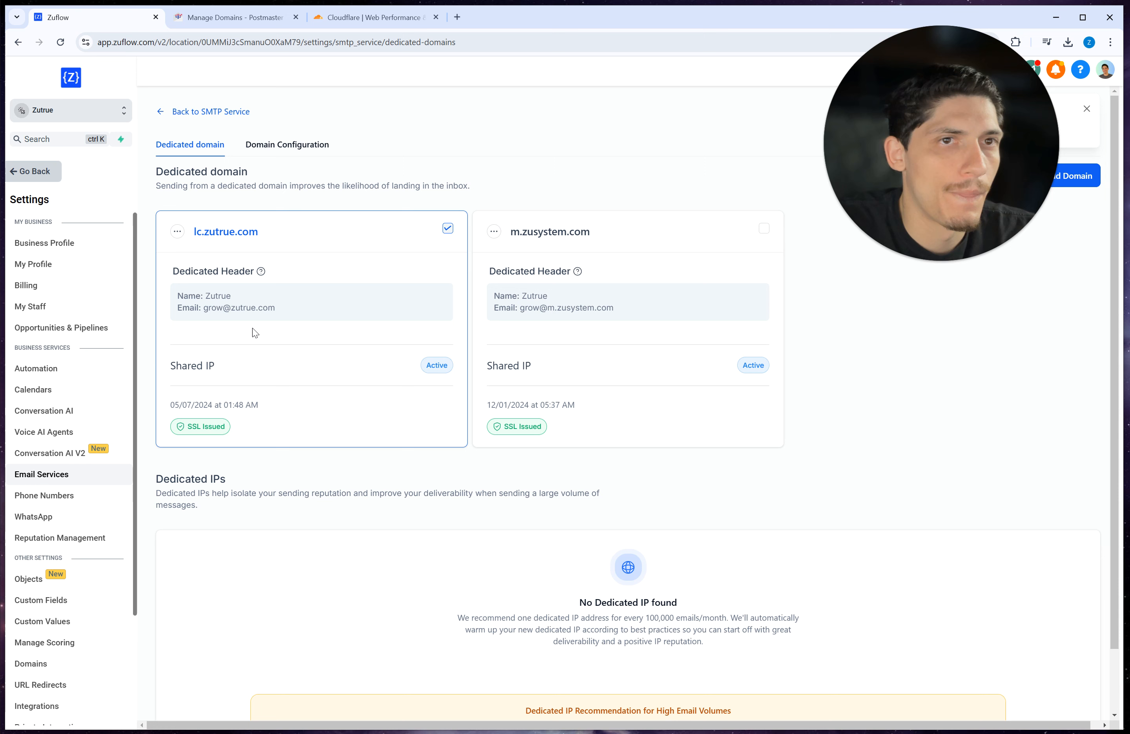
left_click_drag(522, 308, 610, 308)
left_click(610, 308)
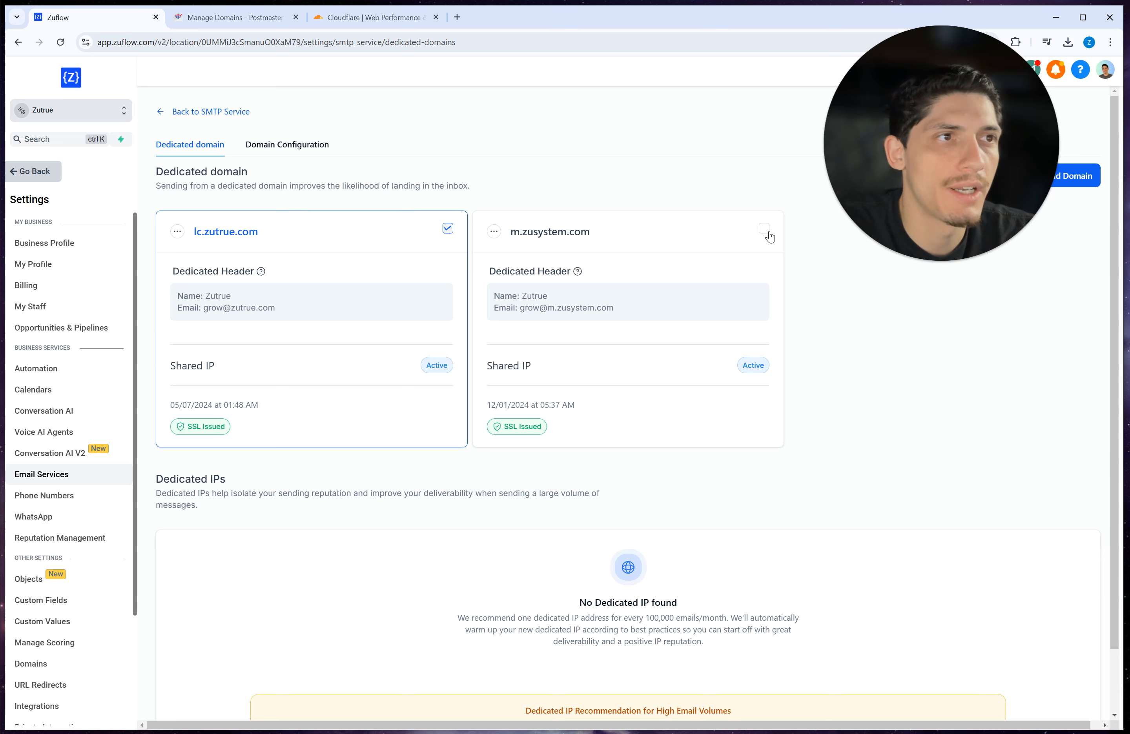
Step: Add lc.zutrue.com and m.zusystem.com as Workflow domains, then check the workflow frequency split
left_click(288, 151)
left_click(227, 251)
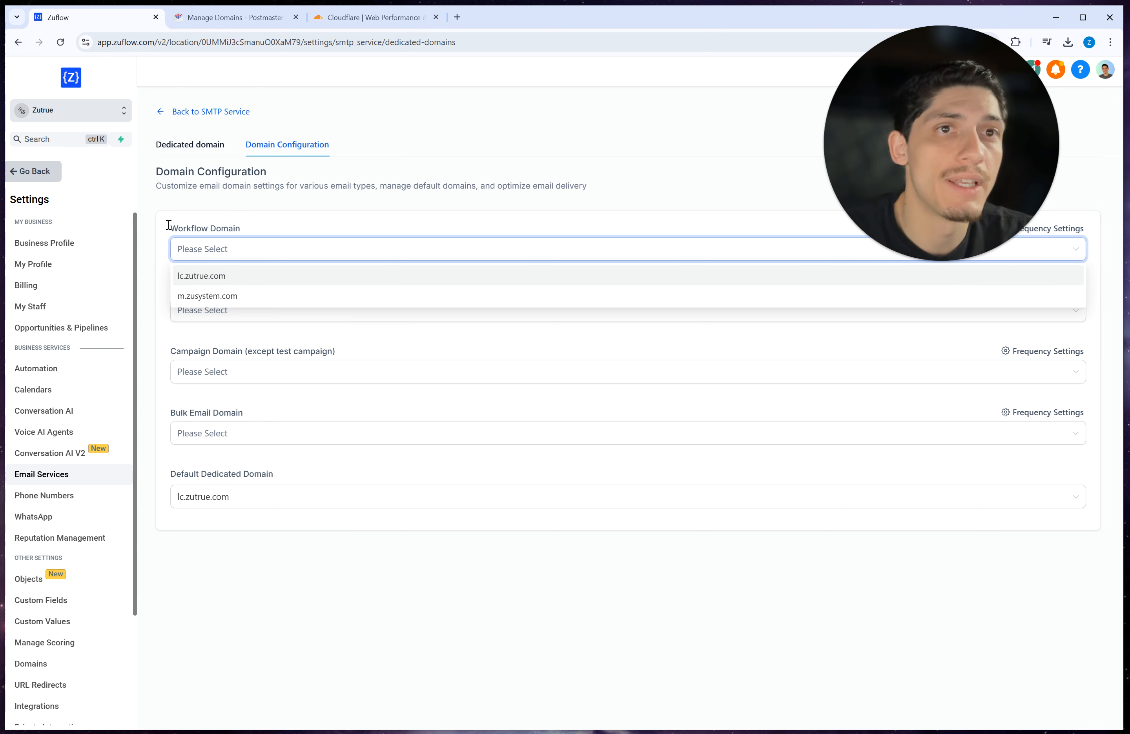
left_click_drag(171, 231, 268, 230)
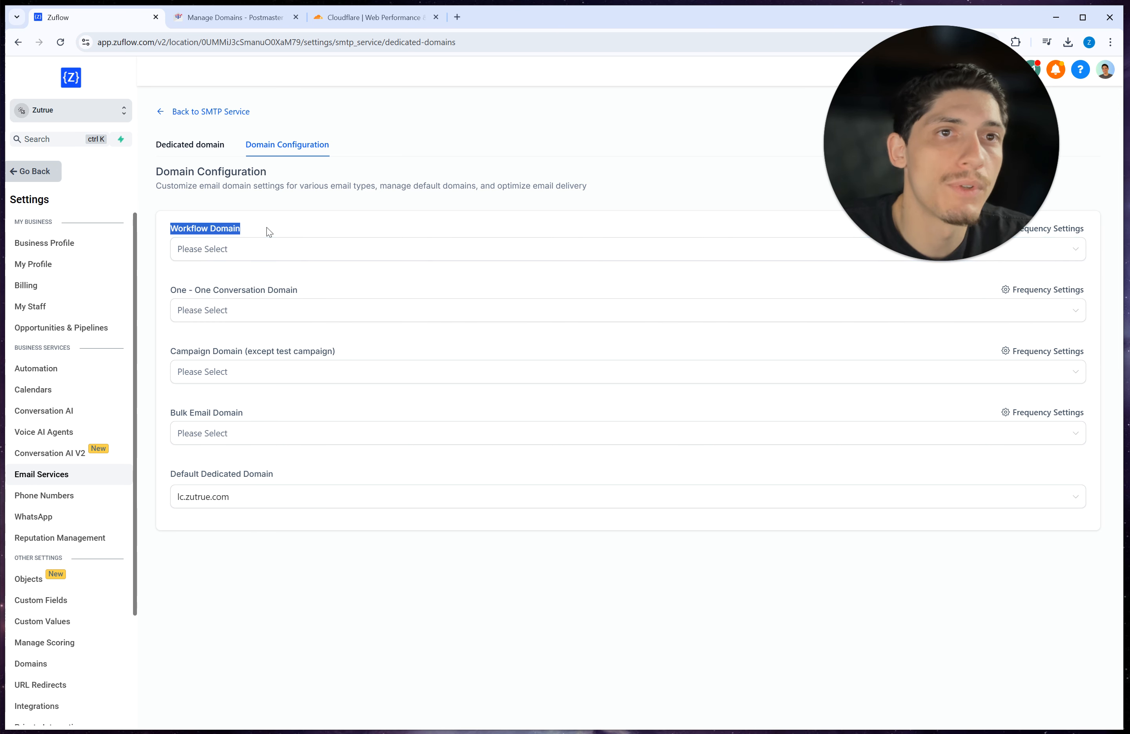
left_click(233, 250)
left_click(214, 279)
left_click(242, 250)
left_click(317, 257)
left_click(254, 299)
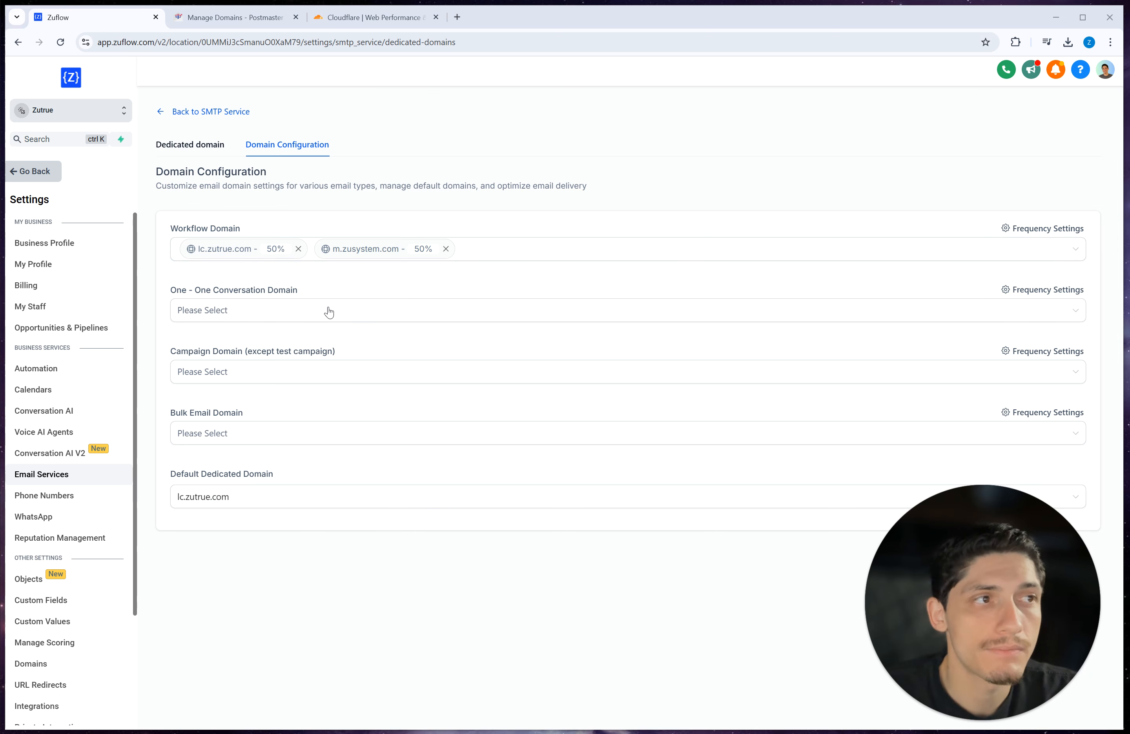
left_click(1032, 230)
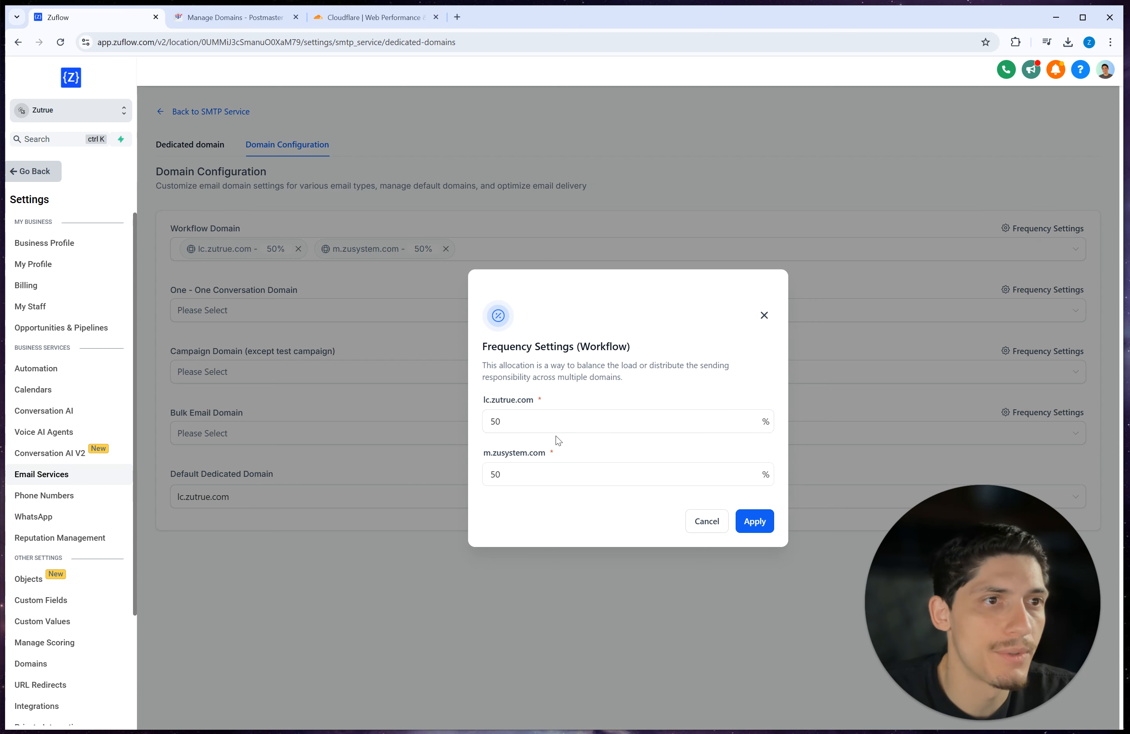
Step: Close the Workflow Frequency Settings without changes, keeping the 50/50 split
left_click(762, 316)
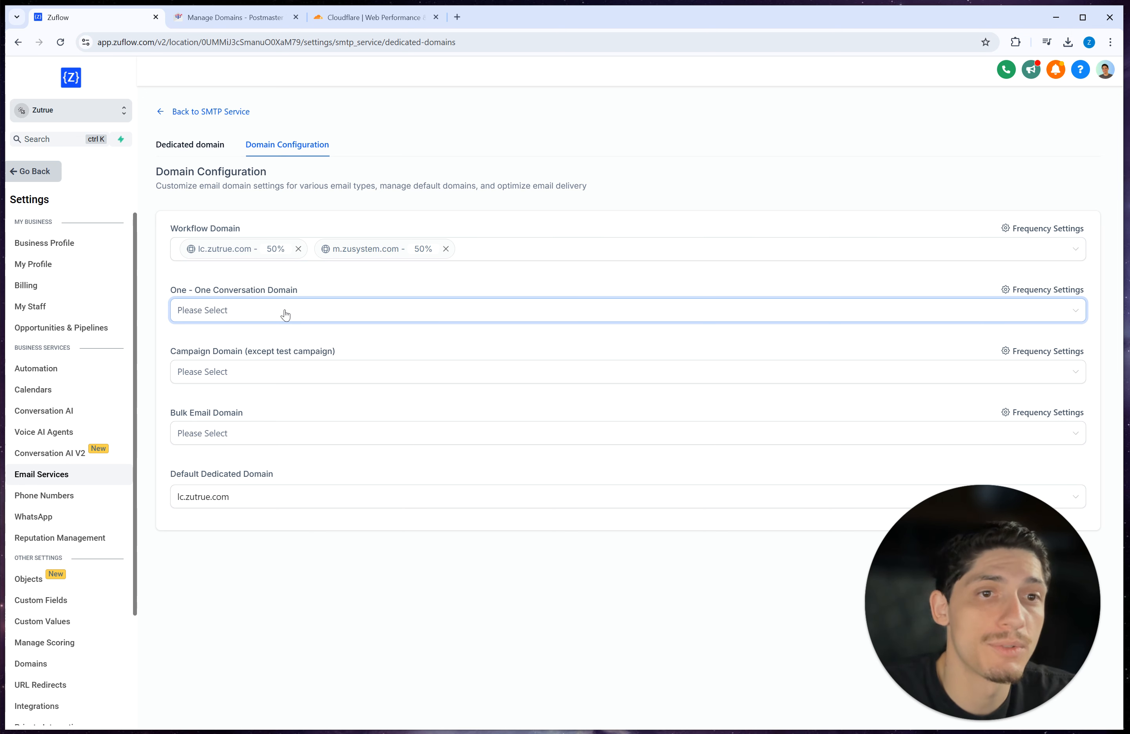
Step: Keep lc.zutrue.com as default domain and add lc.zutrue.com and m.zusystem.com for Bulk Email
left_click(217, 500)
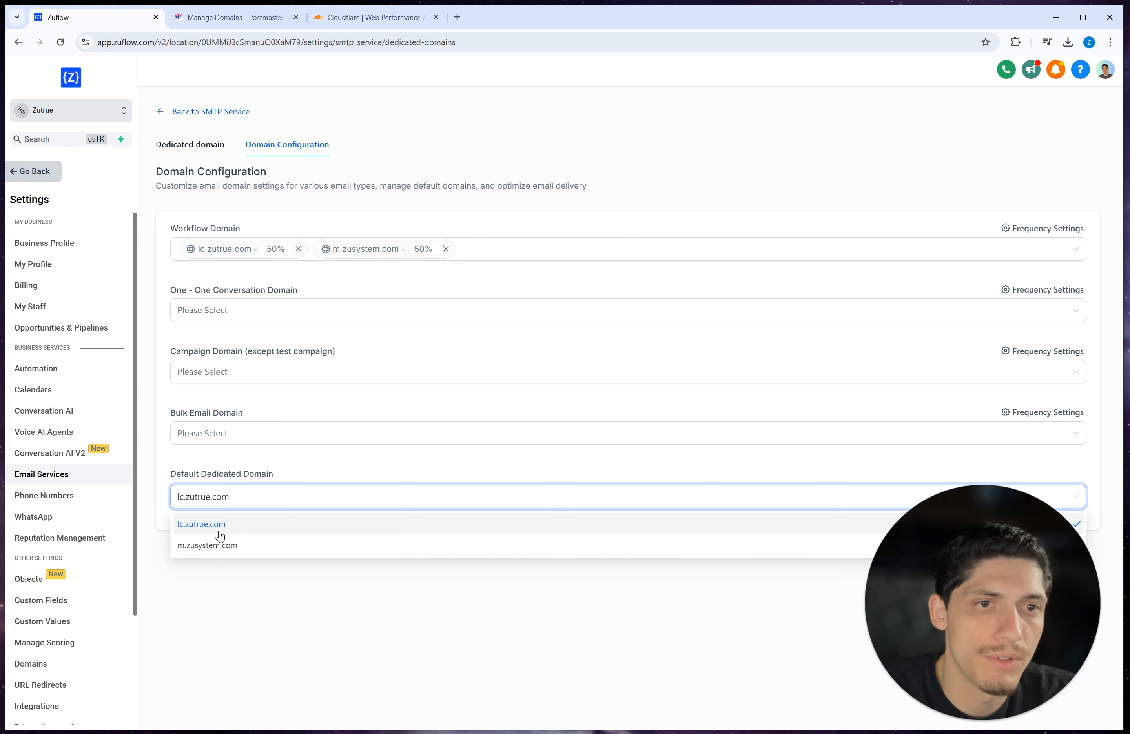
left_click(245, 473)
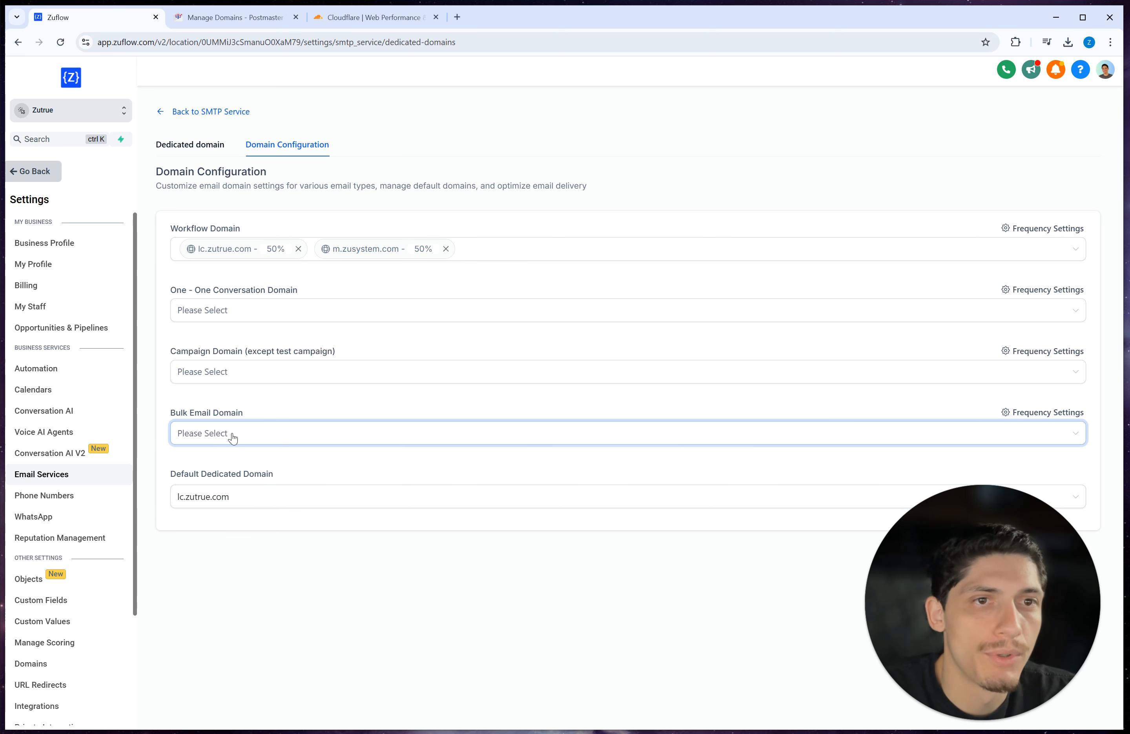
left_click(233, 438)
left_click(232, 457)
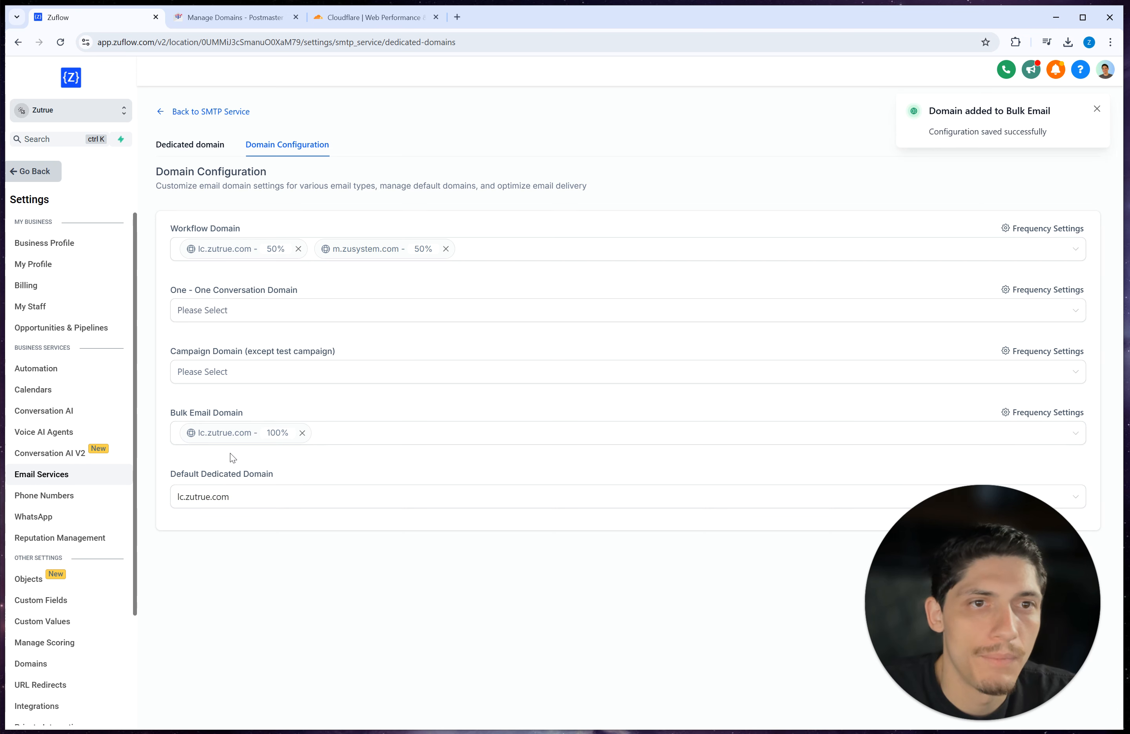
left_click(364, 440)
left_click(274, 478)
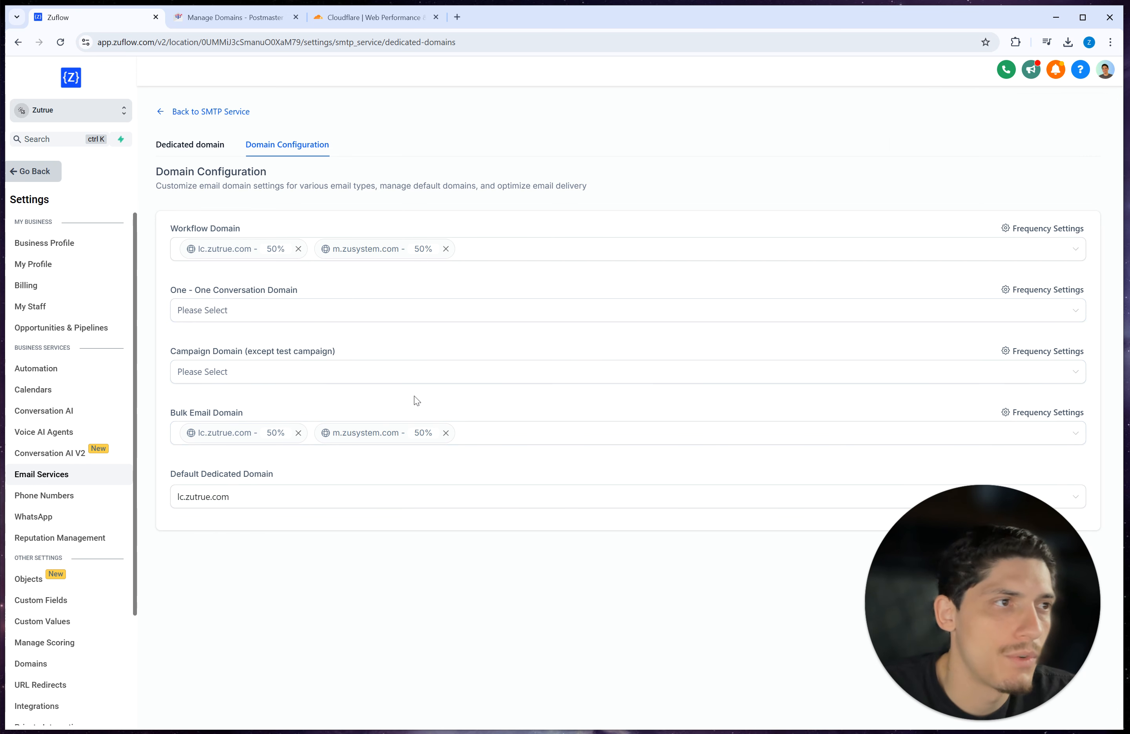
Step: Add lc.zutrue.com and m.zusystem.com as Campaign domains
left_click(233, 373)
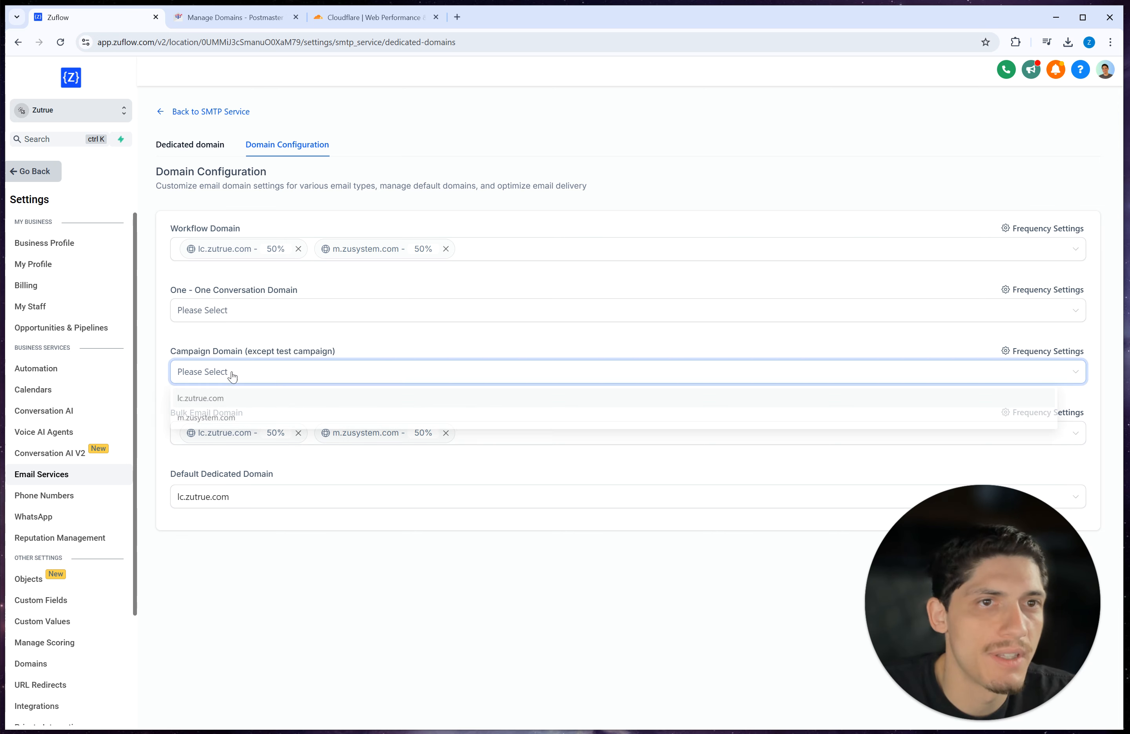
left_click(220, 400)
left_click(352, 381)
left_click(285, 420)
Step: Add lc.zutrue.com and m.zusystem.com as One - One Conversation domains
left_click(222, 313)
left_click(225, 336)
left_click(305, 320)
left_click(239, 360)
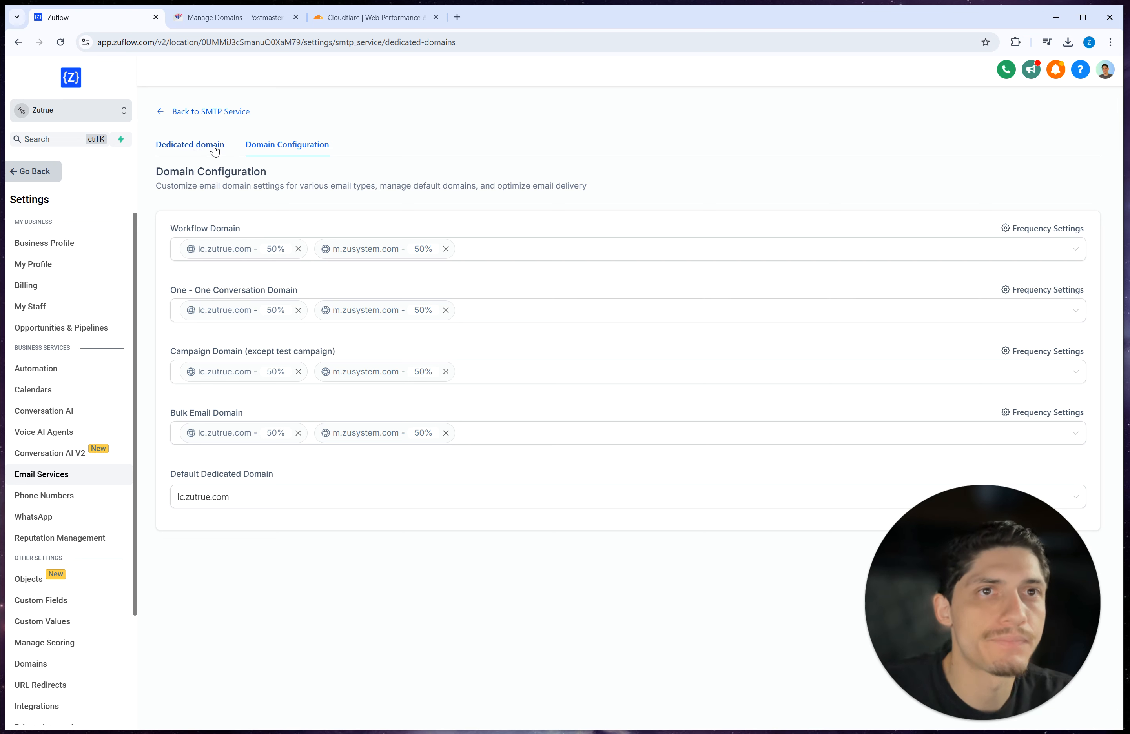
Step: Go back to the Dedicated domain cards to reach the SMTP Service overview
left_click(188, 145)
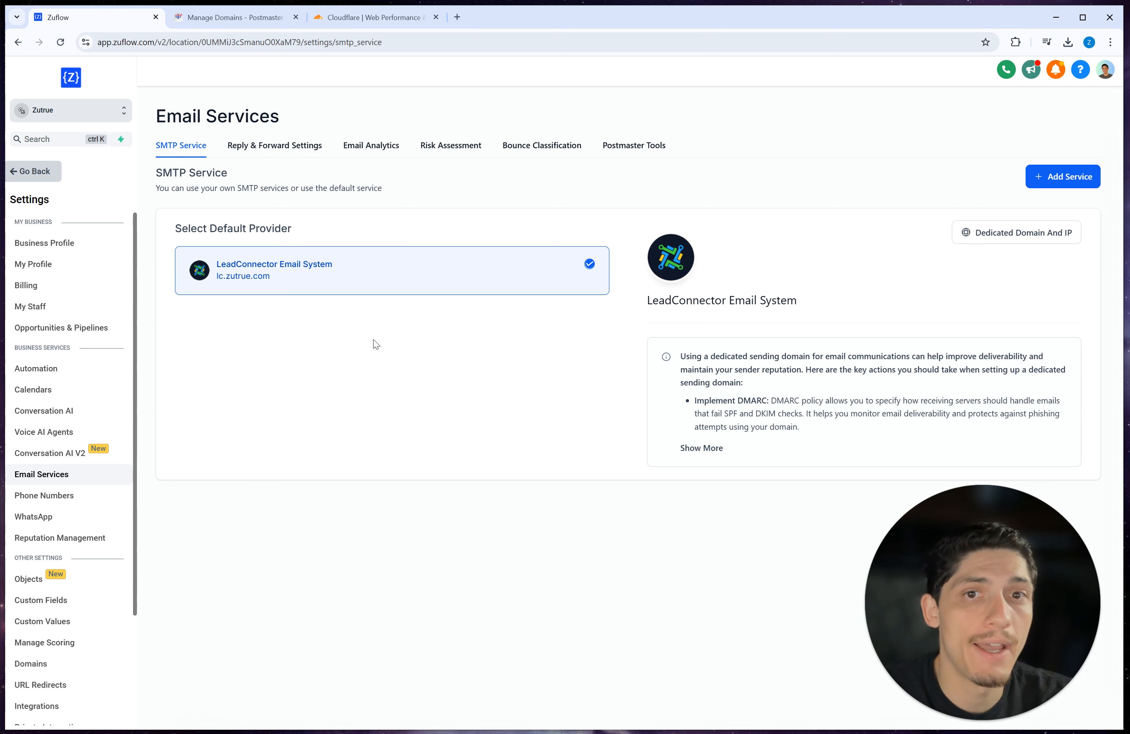
Step: Open Postmaster Tools and review the listed sending domains, including m.zusystem.com
left_click(637, 151)
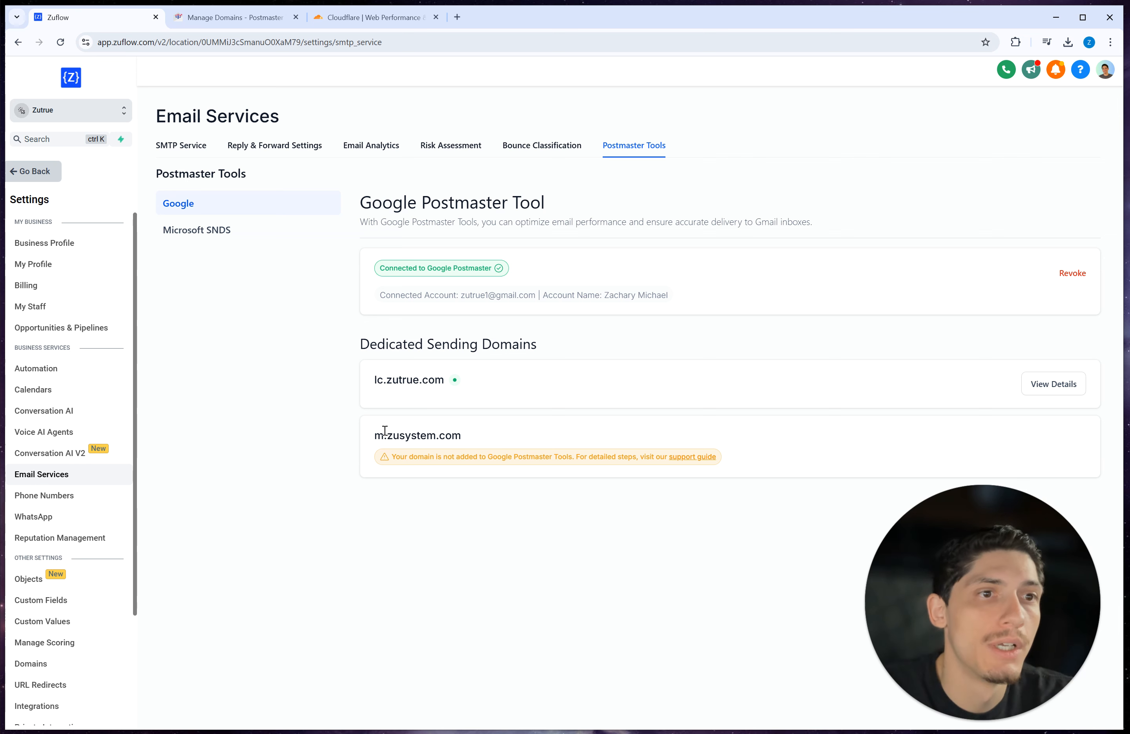
left_click_drag(373, 435, 460, 436)
left_click(510, 437)
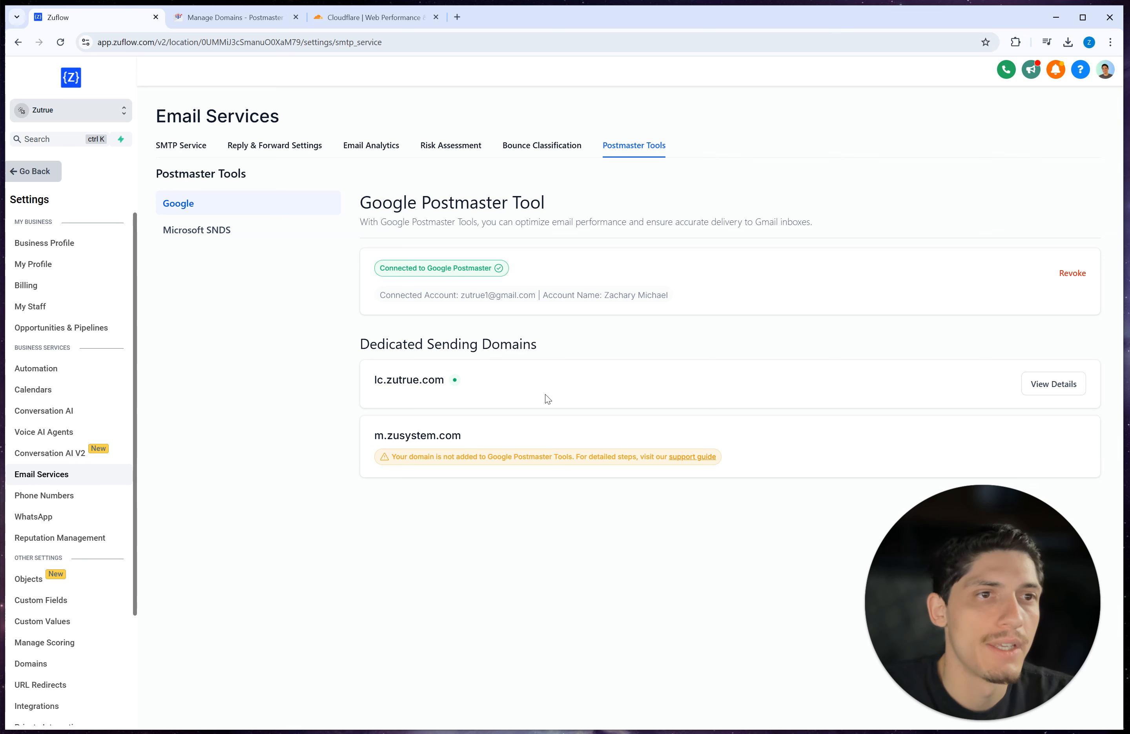
Step: Check every Postmaster stats tab for lc.zutrue.com, then return to Google Postmaster
left_click(1052, 392)
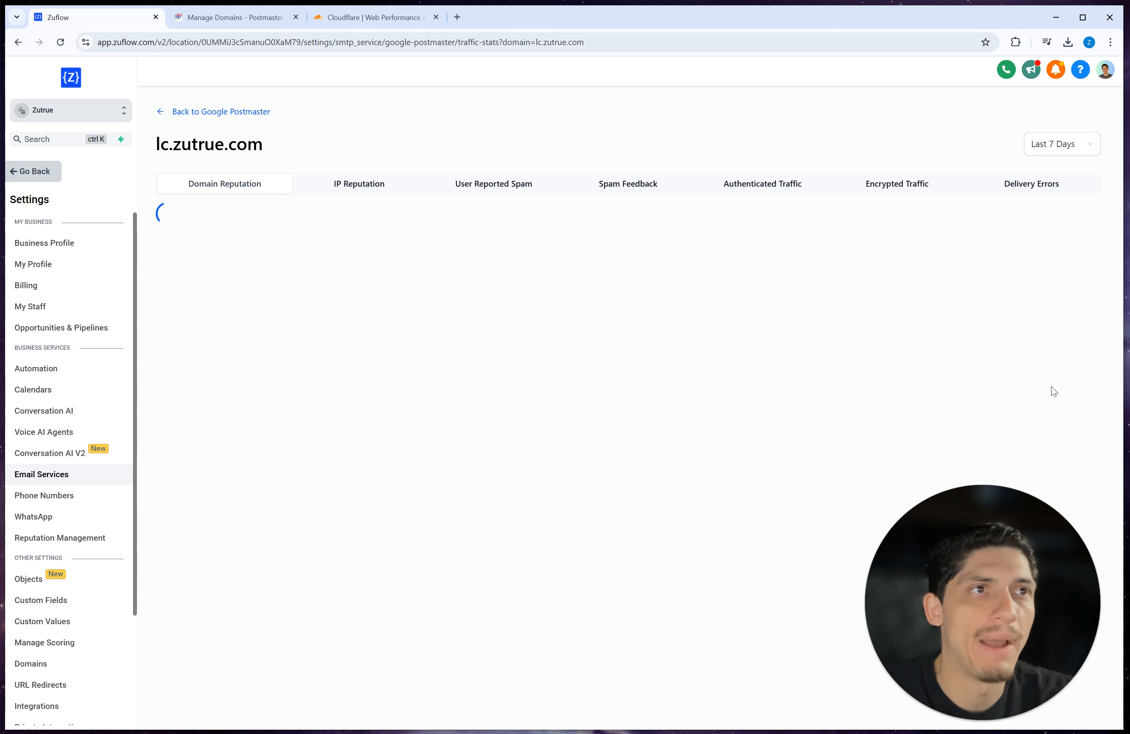
left_click(371, 184)
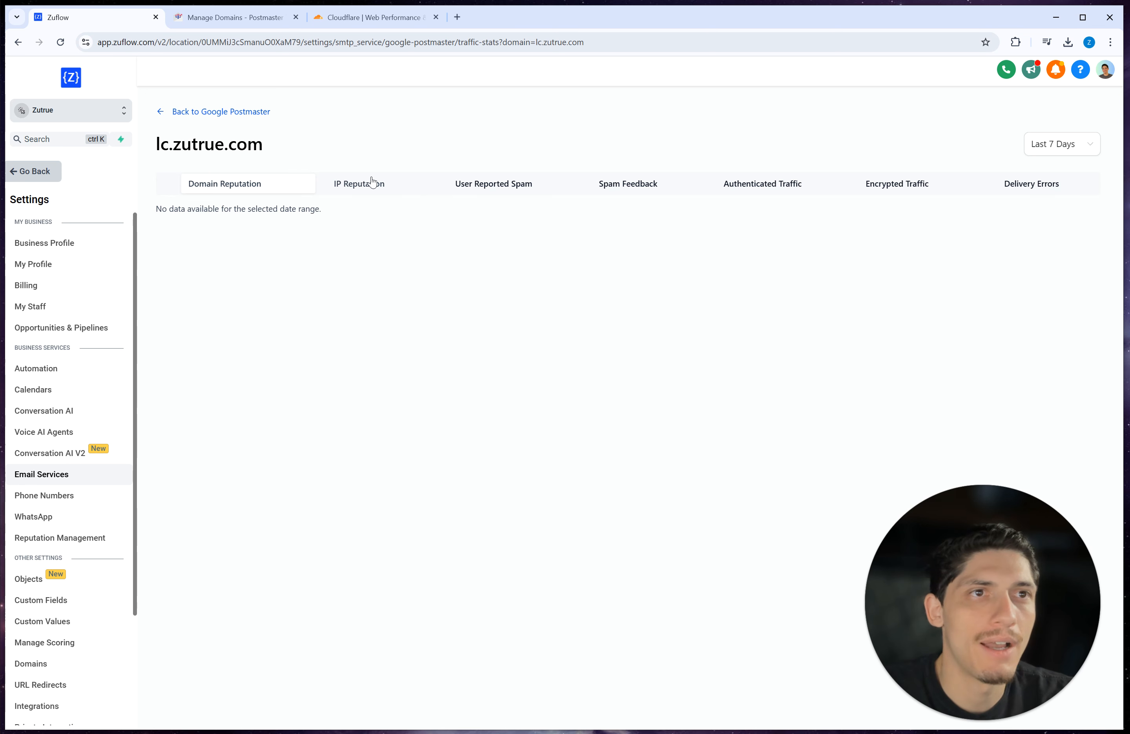
left_click(480, 186)
left_click(613, 186)
left_click(762, 185)
left_click(899, 185)
left_click(1030, 185)
left_click(222, 189)
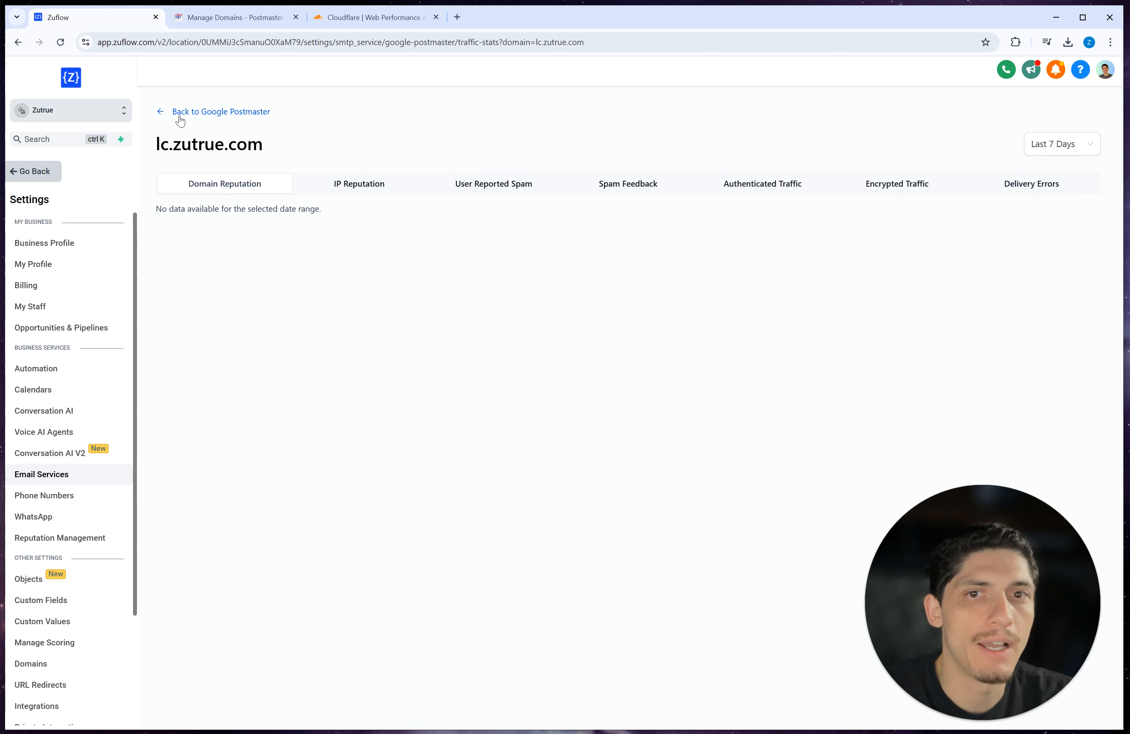
left_click_drag(282, 148, 146, 151)
left_click(208, 118)
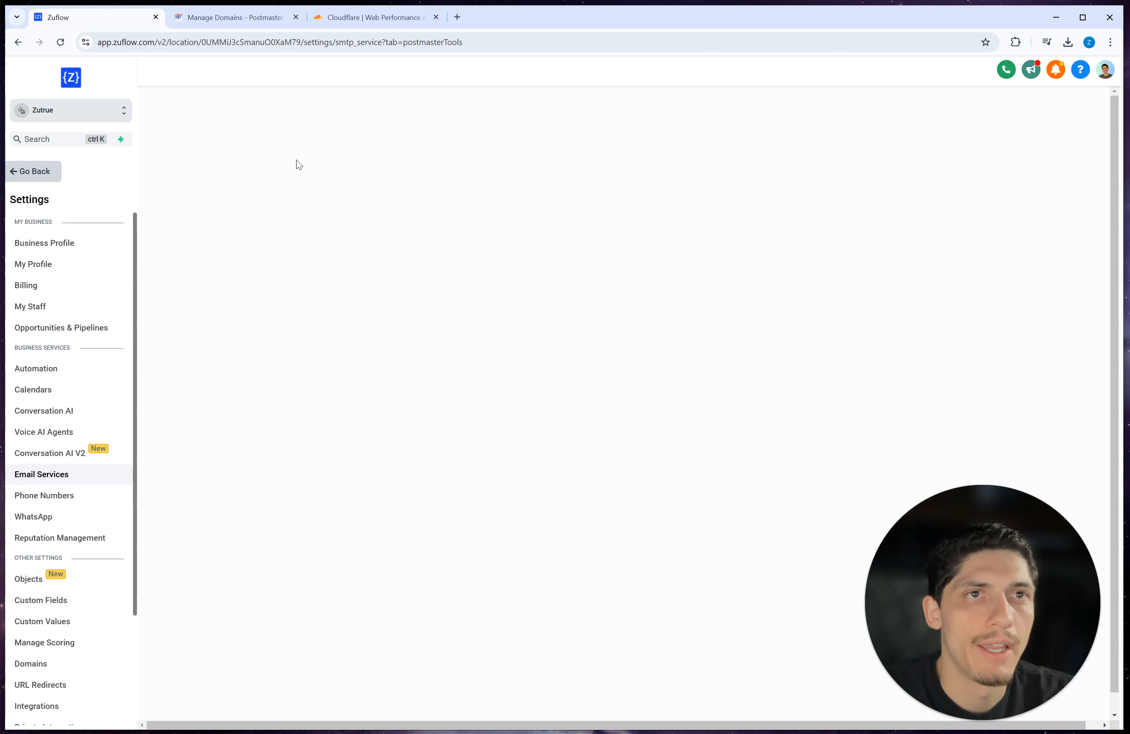